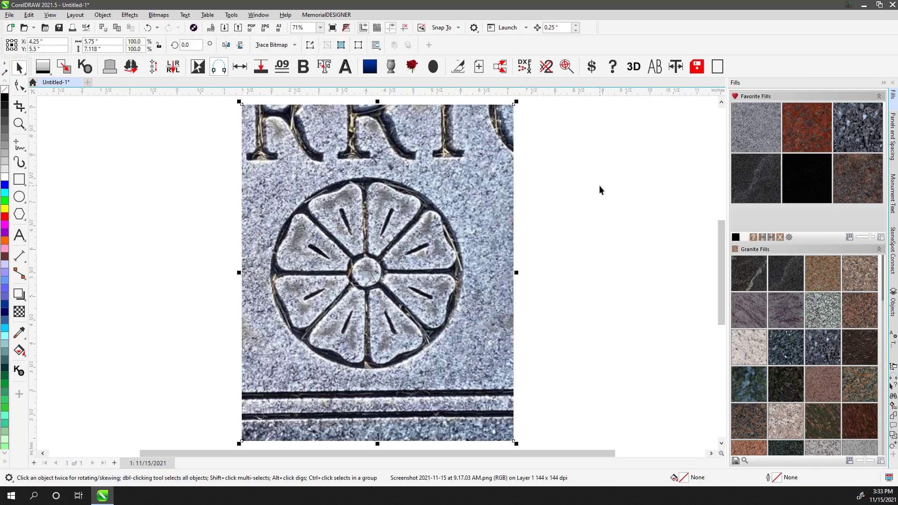
- Draw a circle about 4.06 inches across from the rosette's center out to its outer ring
left_click(569, 198)
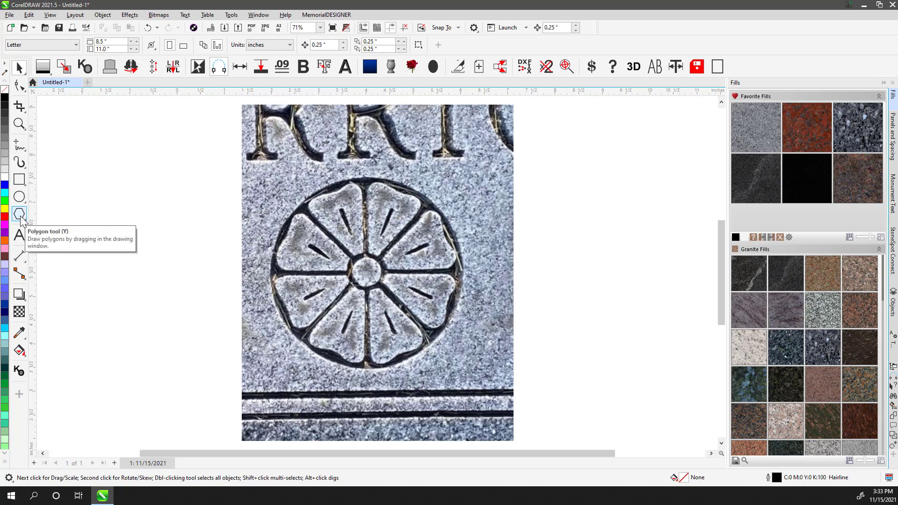
left_click(20, 197)
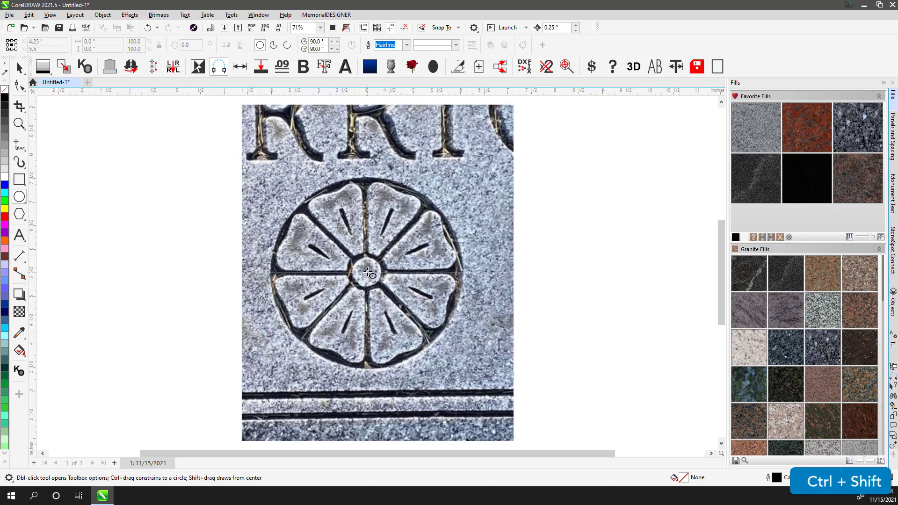
left_click_drag(367, 271, 440, 179)
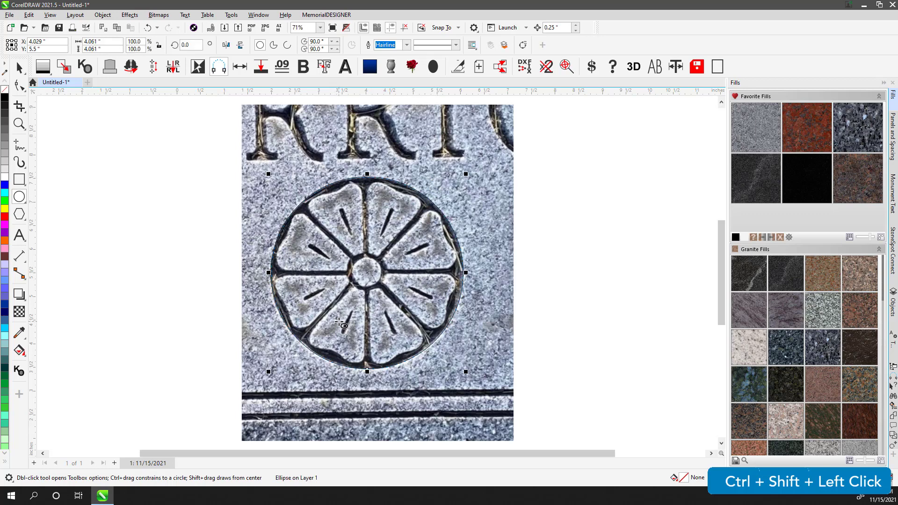
left_click(19, 213)
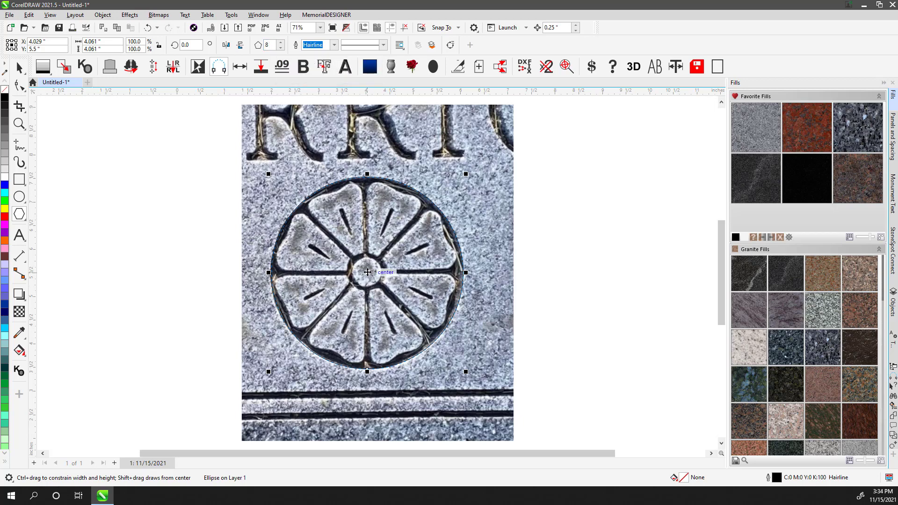
left_click_drag(367, 272, 390, 242)
key("ctrl+shift+z")
key("ctrl+z")
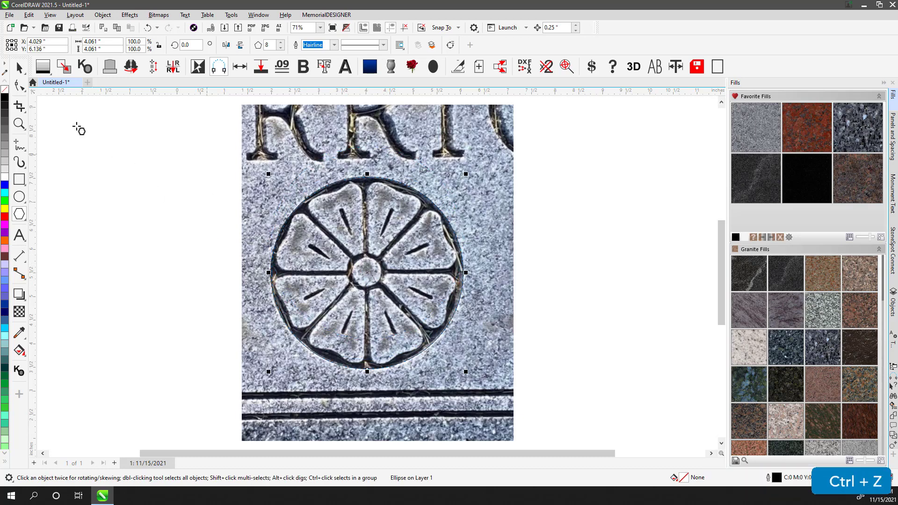
- Draw an 8-sided polygon about 4.06 inches across from the rosette's center, matching the circle
left_click(19, 85)
left_click(219, 220)
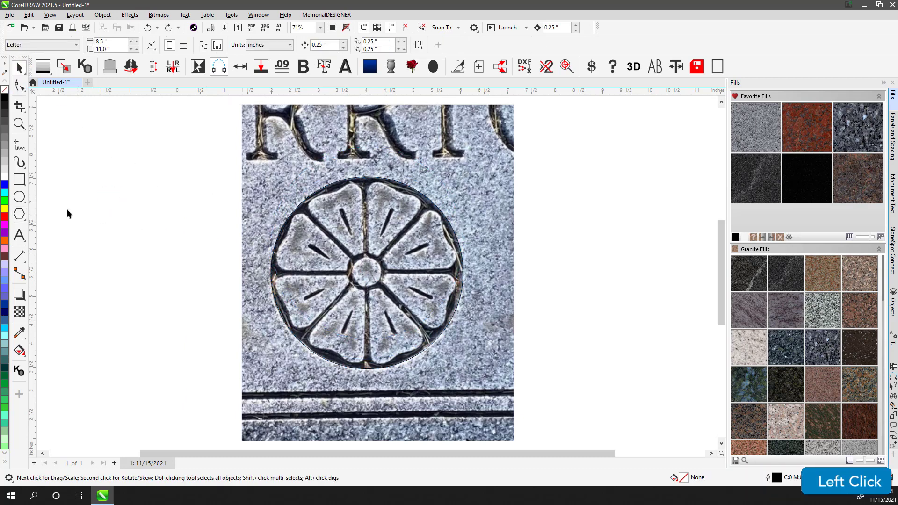
left_click(19, 214)
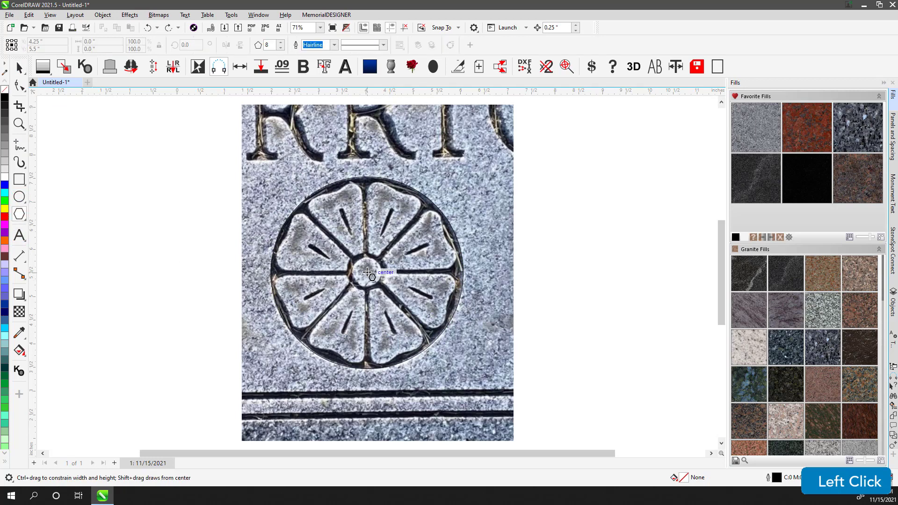
left_click_drag(367, 272, 437, 180)
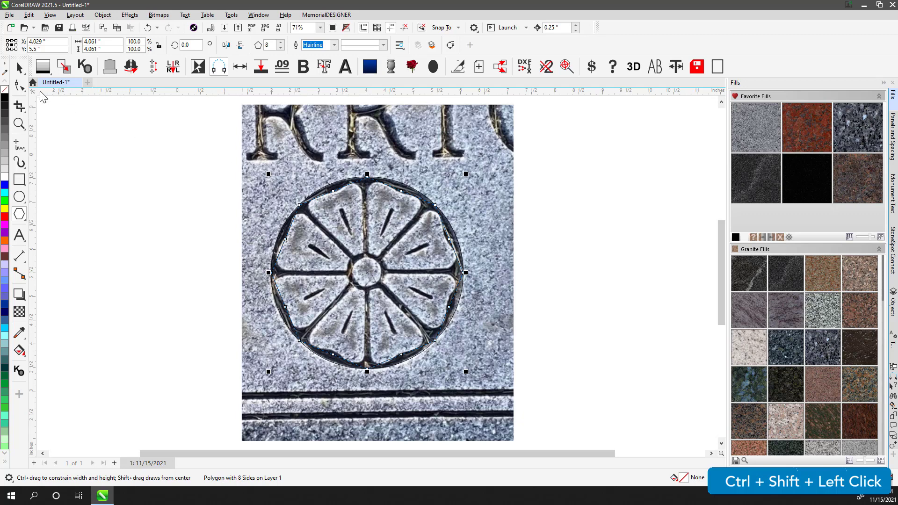
- Select all of the polygon's nodes and convert its line segments to curves
left_click(19, 86)
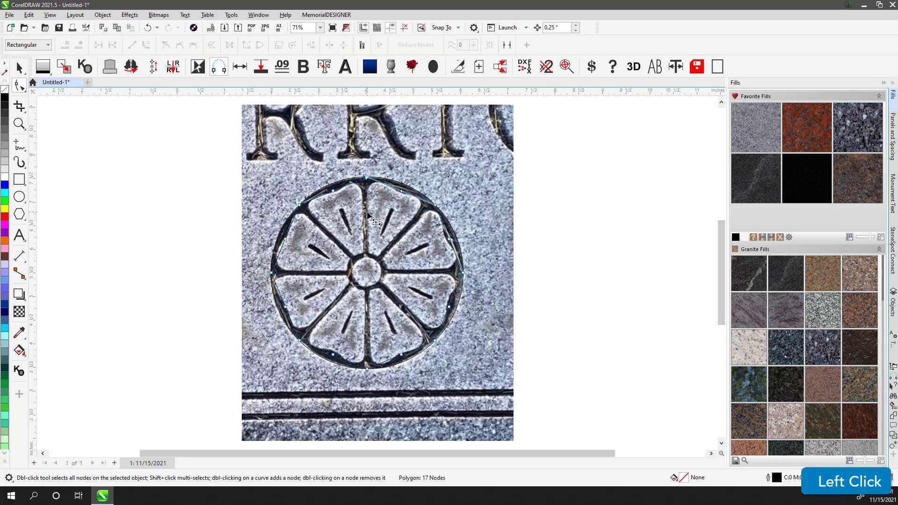
left_click_drag(190, 141, 539, 409)
left_click(146, 45)
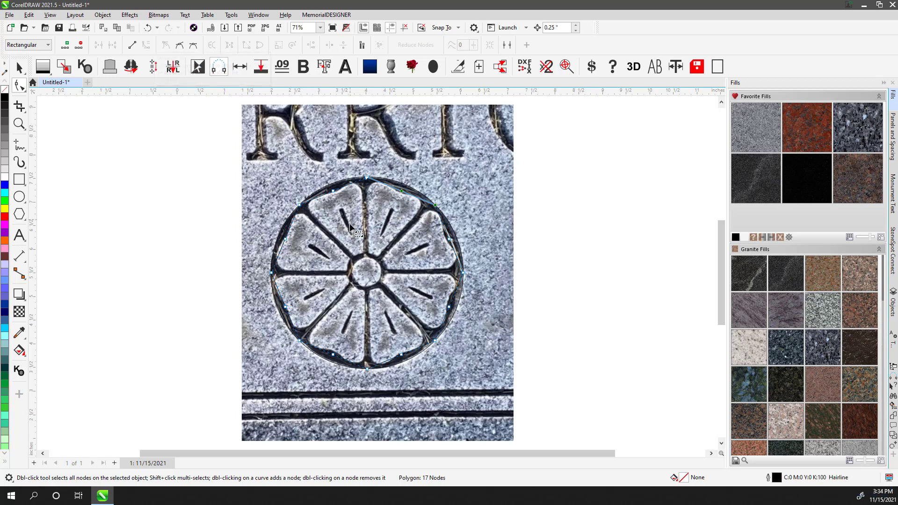
- Apply a uniform transparency of about 72 to the stone photo to fade it behind the shapes
scroll(347, 225, "up", 2)
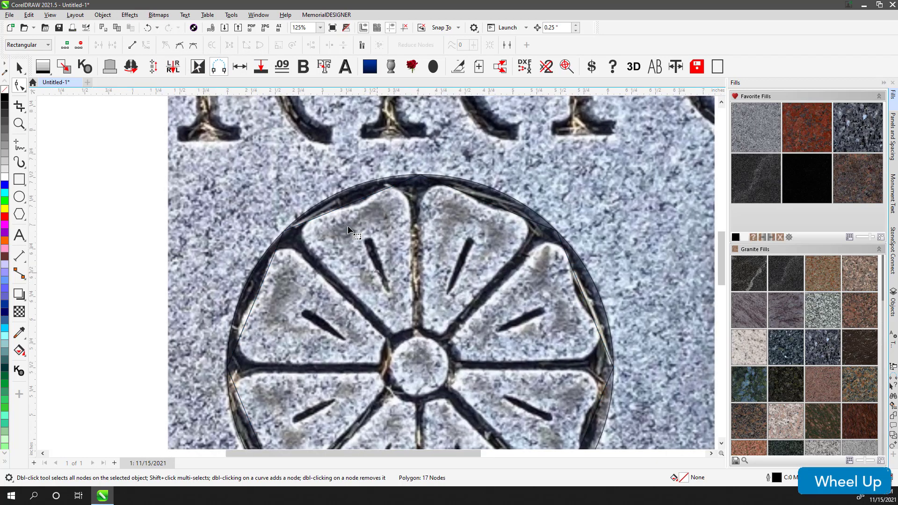
left_click(20, 68)
scroll(320, 223, "down", 1)
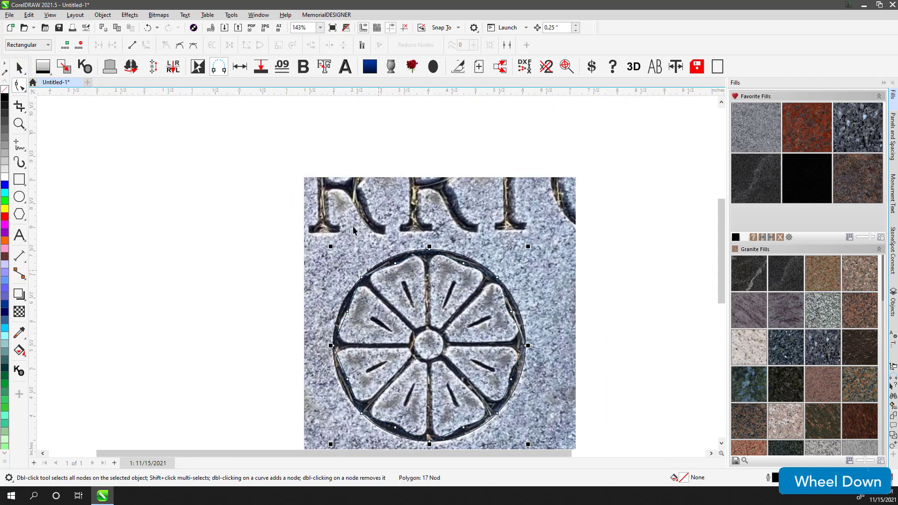
left_click(351, 220)
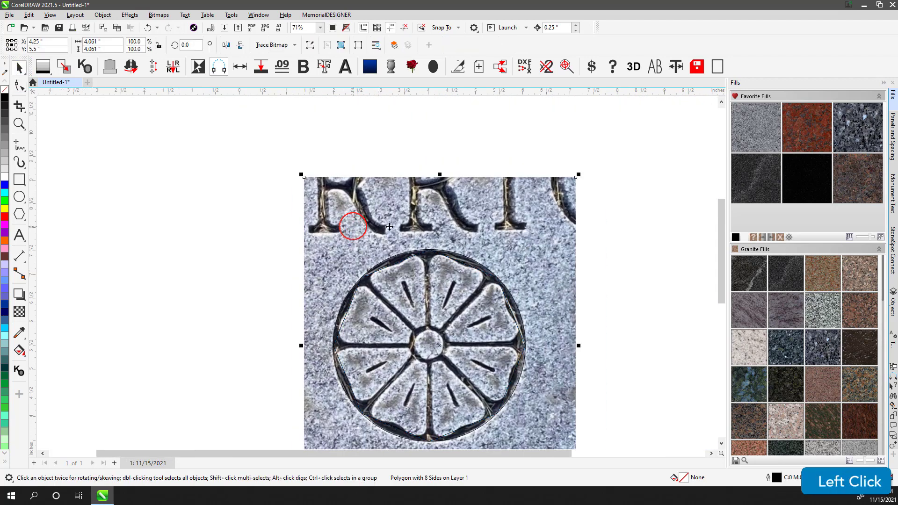
left_click(19, 311)
left_click(426, 163)
left_click_drag(433, 167, 441, 164)
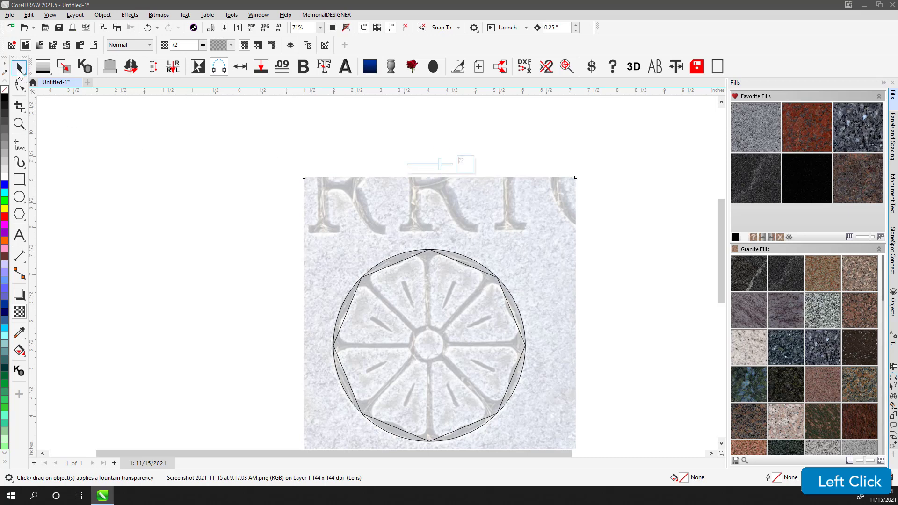
- Drag a polygon side toward the center so all eight sides curve into petal loops
left_click(201, 211)
left_click(405, 259)
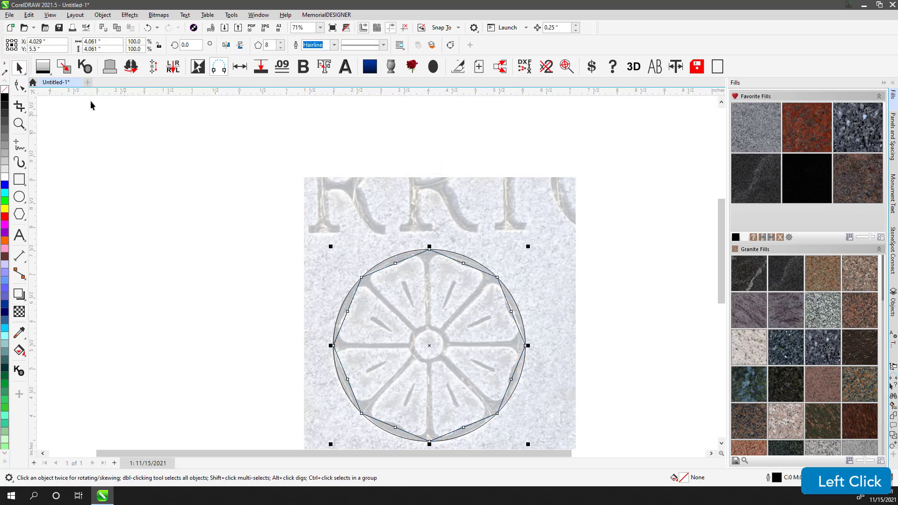
left_click(19, 86)
scroll(406, 300, "up", 2)
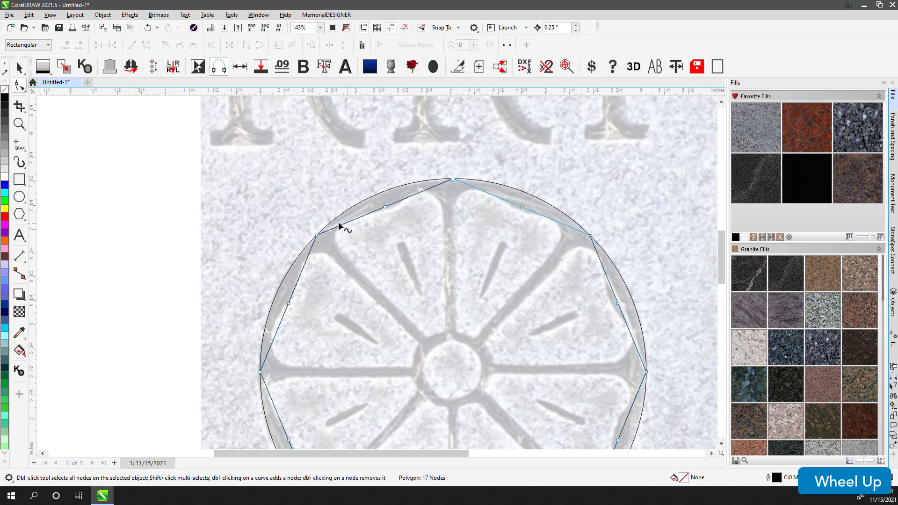
left_click_drag(317, 236, 427, 338)
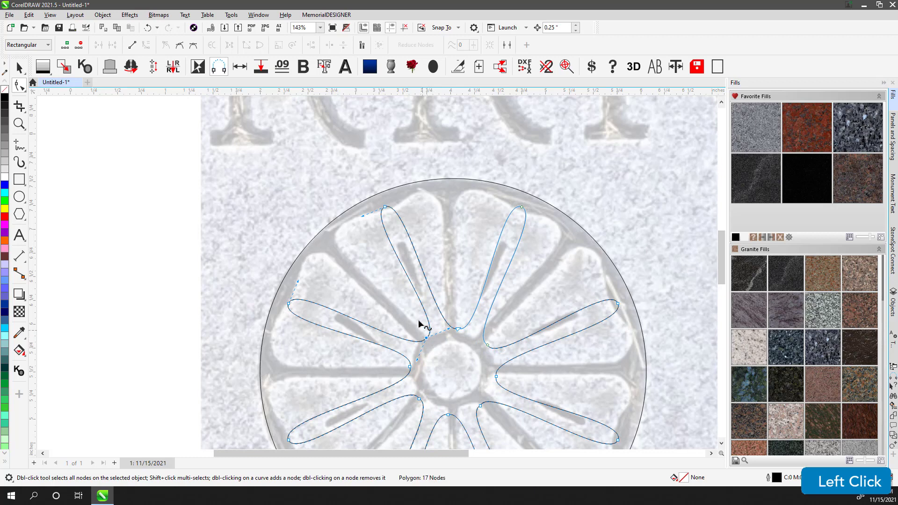
- Drag a petal node's control handle outward to widen the petals toward the carved outlines
left_click(387, 238)
left_click(386, 208)
left_click(380, 217)
left_click(386, 208)
left_click_drag(449, 333, 300, 242)
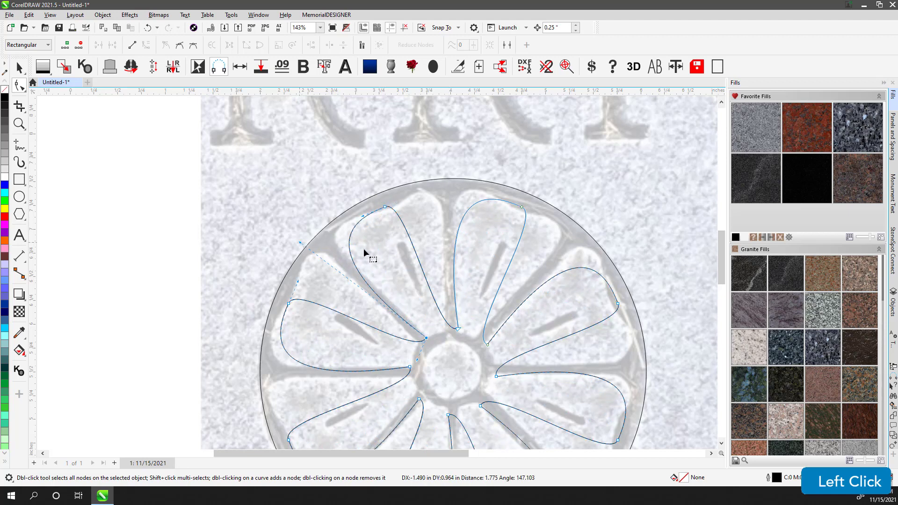
- Add a node on a petal's side, pull it toward the rim, and reshape the petal's inner side
double_click(350, 253)
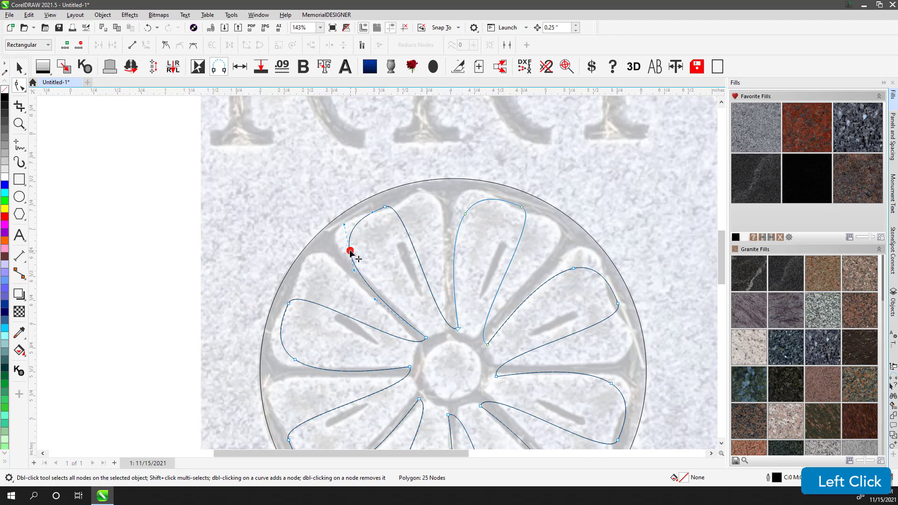
left_click_drag(350, 253, 340, 236)
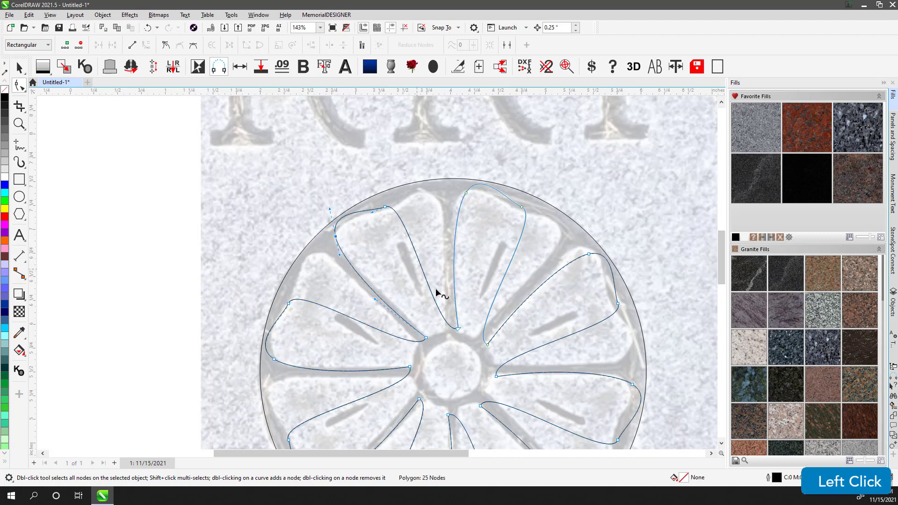
left_click(447, 322)
left_click(458, 330)
left_click_drag(435, 338, 437, 246)
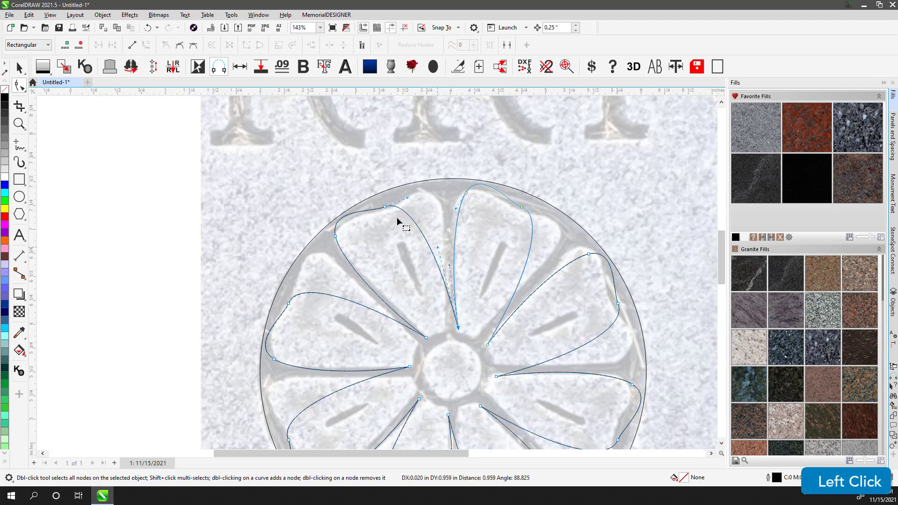
- Adjust the petal's top corner handles and curve its upper edge to follow the carved petal
left_click_drag(386, 207, 391, 211)
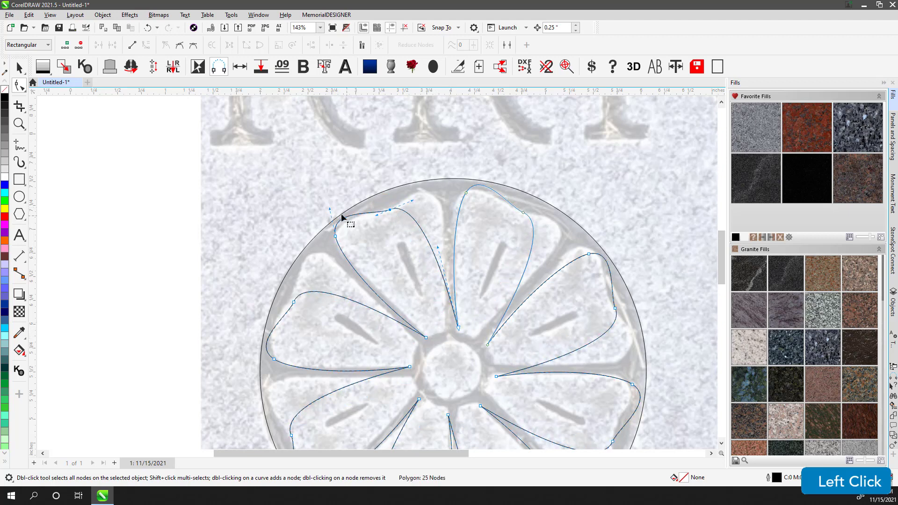
left_click_drag(330, 209, 328, 217)
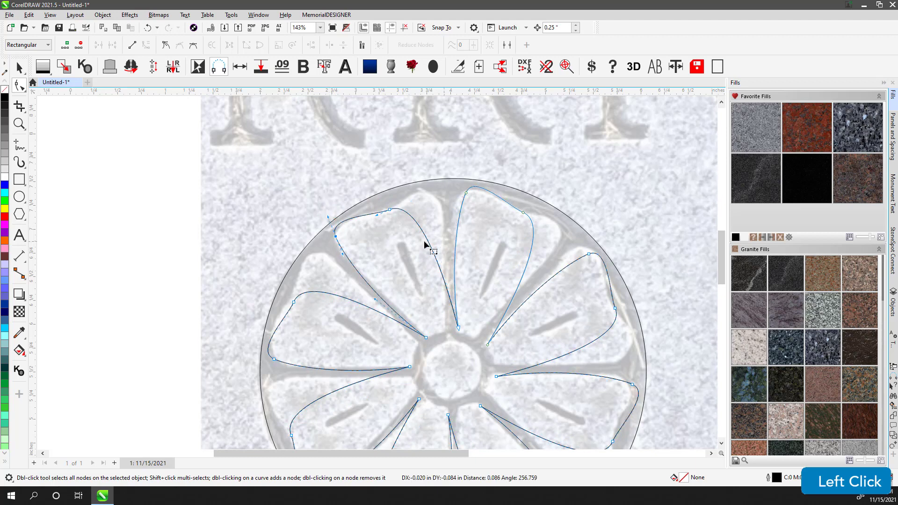
left_click_drag(434, 253, 442, 208)
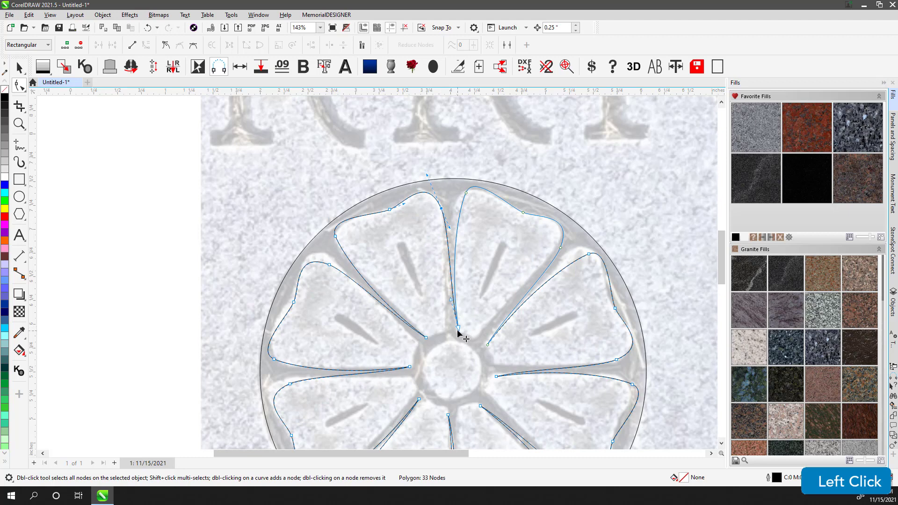
- Add a node on the petal's lower side and pull it to the rosette's center so petals meet at the hub
left_click_drag(458, 330, 454, 370)
left_click_drag(448, 307, 452, 306)
double_click(372, 288)
left_click_drag(372, 288, 447, 330)
left_click(441, 209)
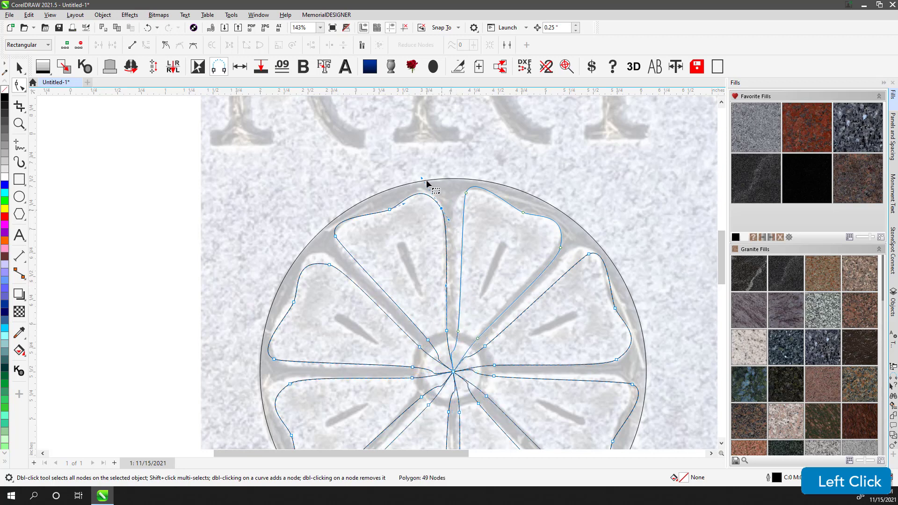
- Adjust the top node's handle and add a node on the petal's top edge
left_click_drag(423, 180, 427, 169)
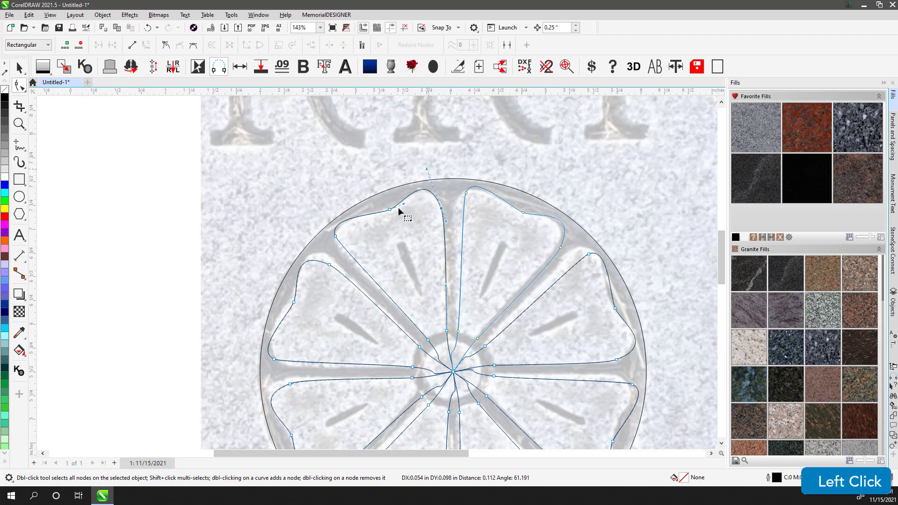
double_click(402, 202)
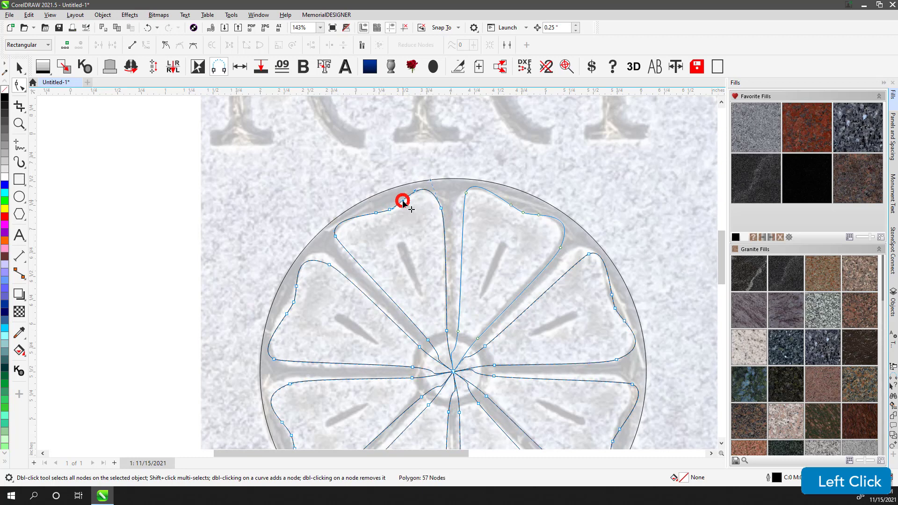
left_click(377, 211)
- Smooth the petal's upper-left corner and top edge by adjusting node handles near the rim
scroll(371, 229, "up", 3)
left_click_drag(317, 286, 306, 267)
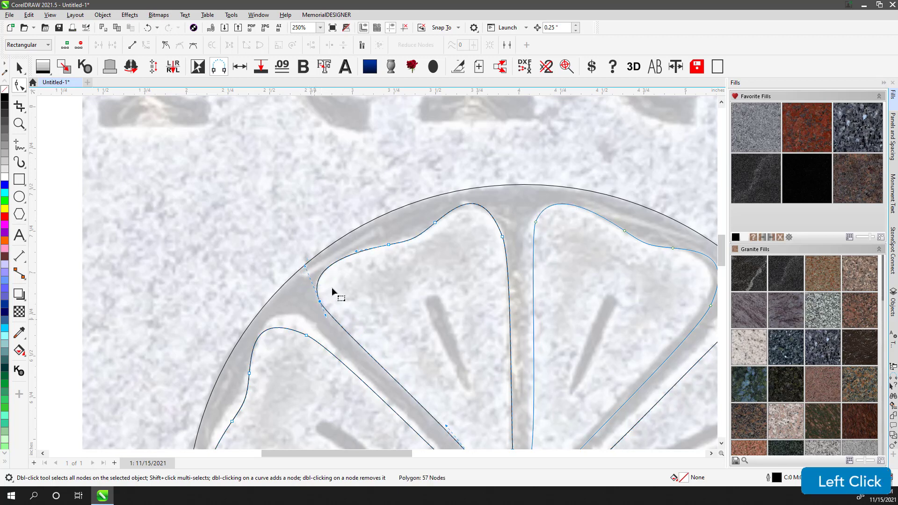
left_click_drag(356, 252, 380, 248)
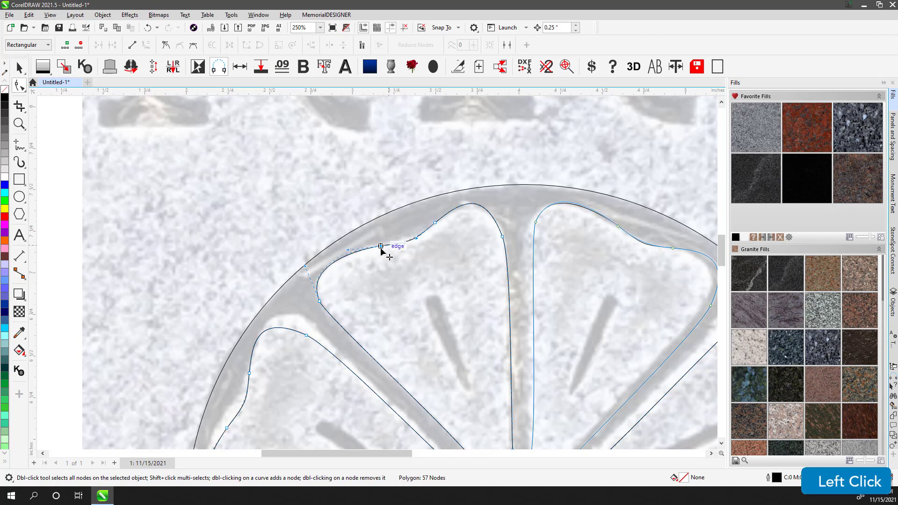
left_click(503, 238)
left_click_drag(485, 187, 497, 191)
- Zoom around the rosette to inspect the reshaped petal outlines against the photo
scroll(488, 300, "down", 3)
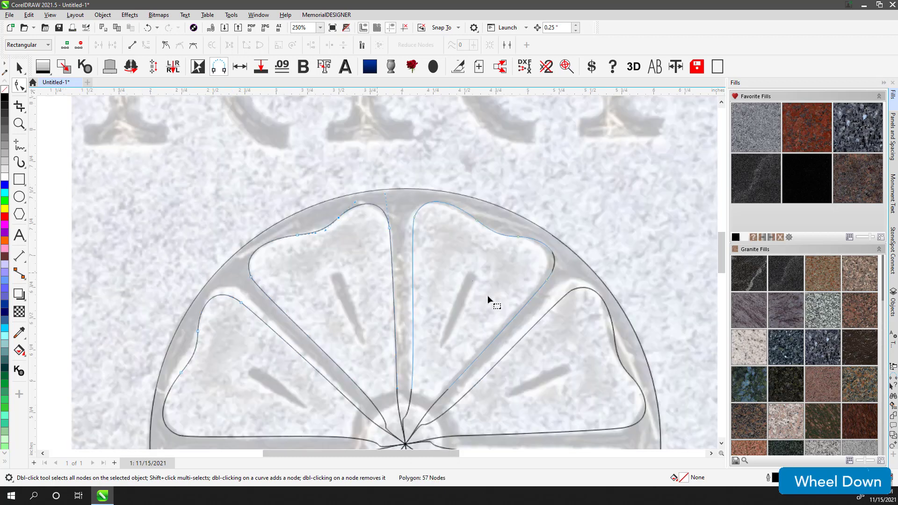
scroll(378, 371, "up", 3)
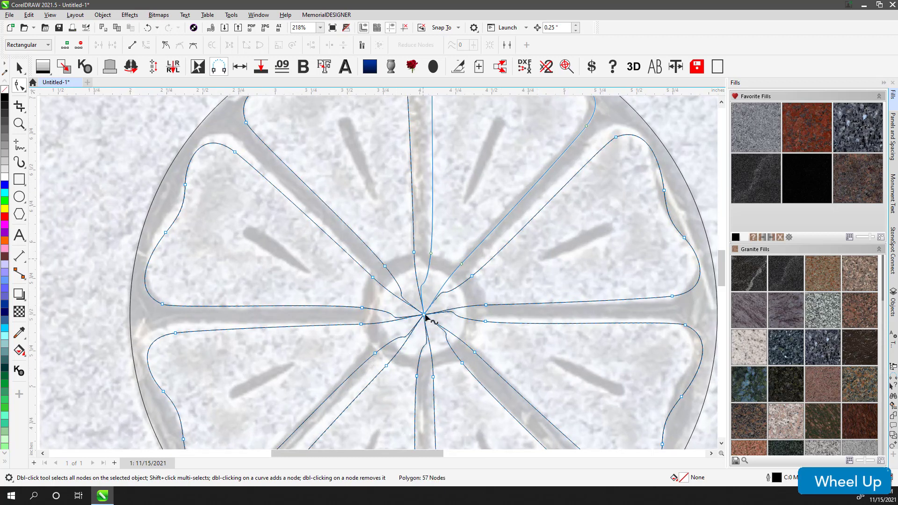
scroll(423, 267, "down", 3)
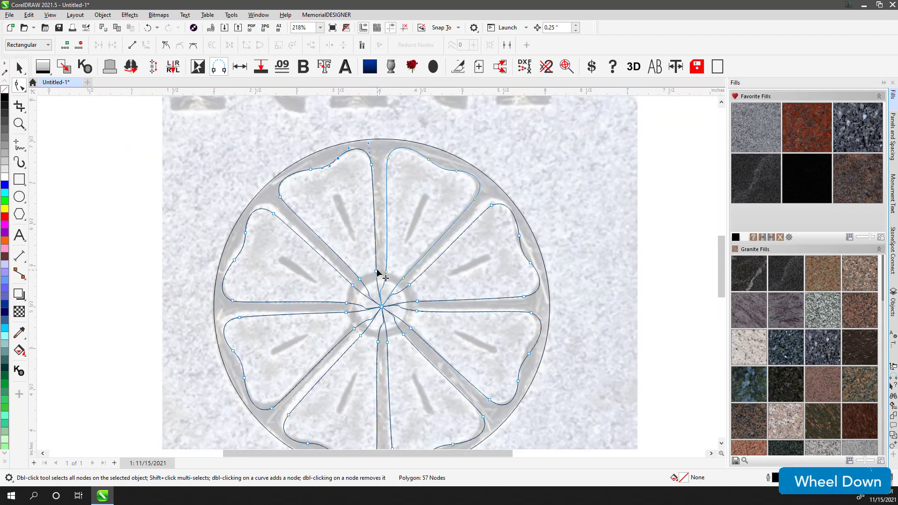
scroll(379, 255, "up", 2)
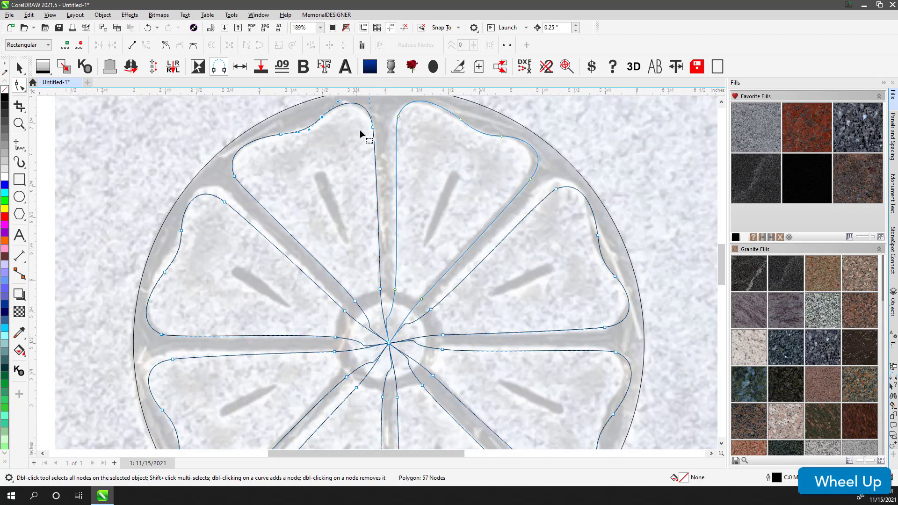
scroll(360, 130, "up", 2)
left_click(400, 268)
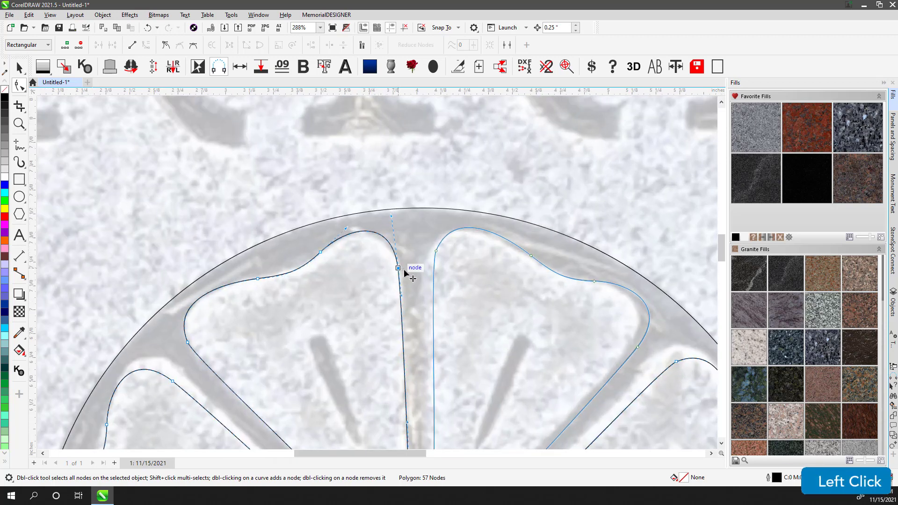
- Fine-tune the petal outline by nudging the node atop the upper divider and reshaping the upper-left petal's lower edge near the hub
left_click_drag(404, 270, 404, 272)
key("q")
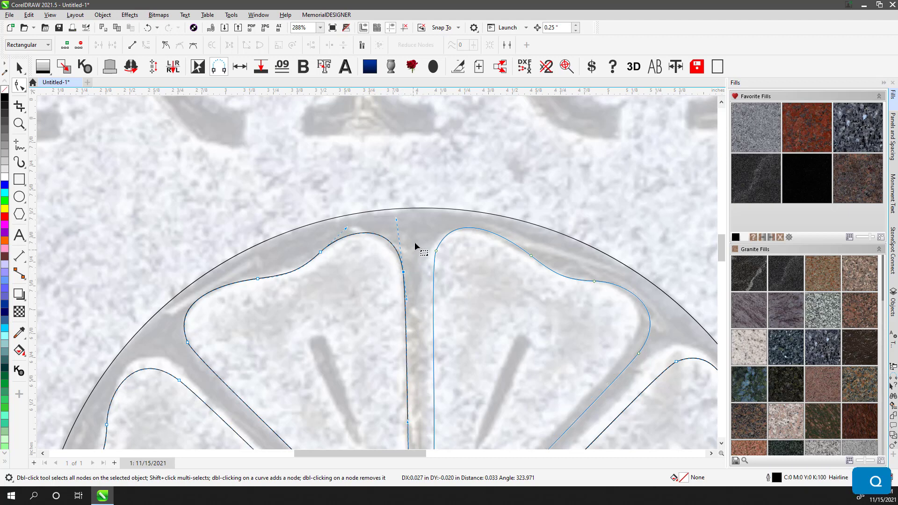
scroll(373, 316, "down", 2)
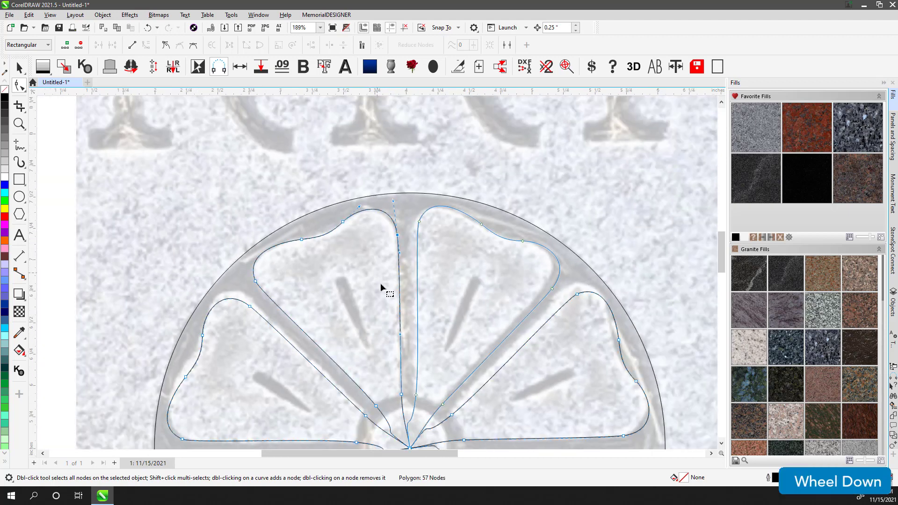
scroll(405, 386, "up", 2)
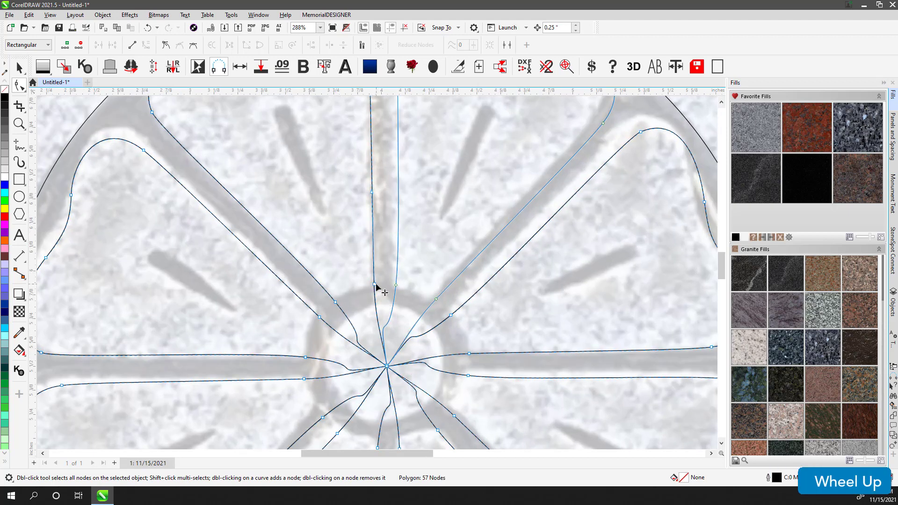
left_click(18, 70)
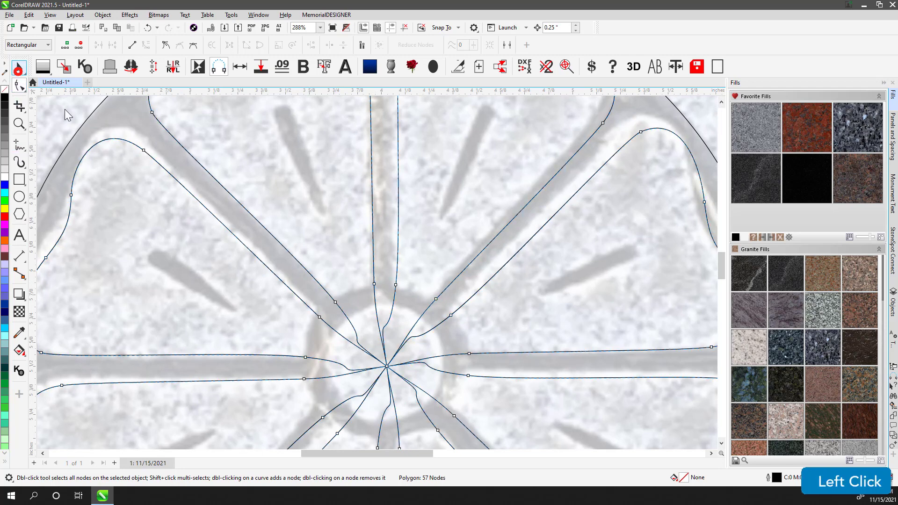
scroll(376, 280, "down", 4)
left_click(19, 84)
scroll(330, 268, "up", 1)
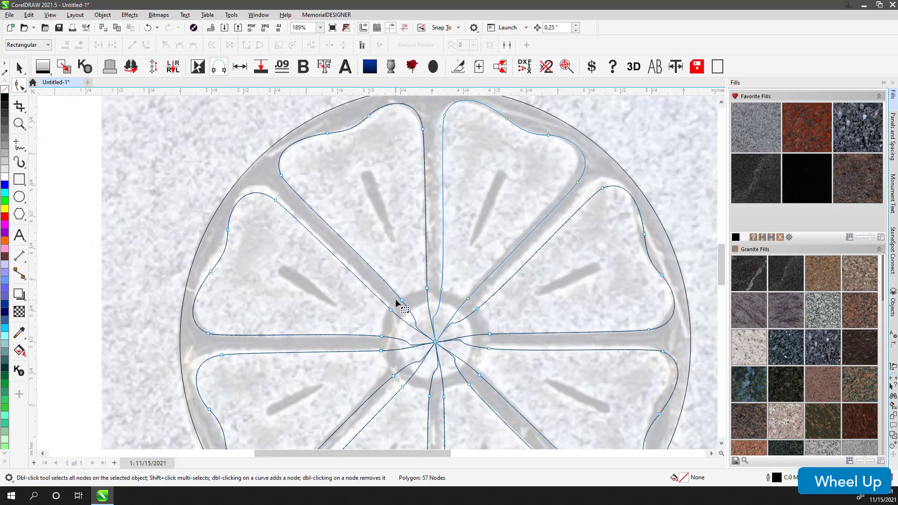
scroll(397, 303, "up", 5)
left_click(393, 275)
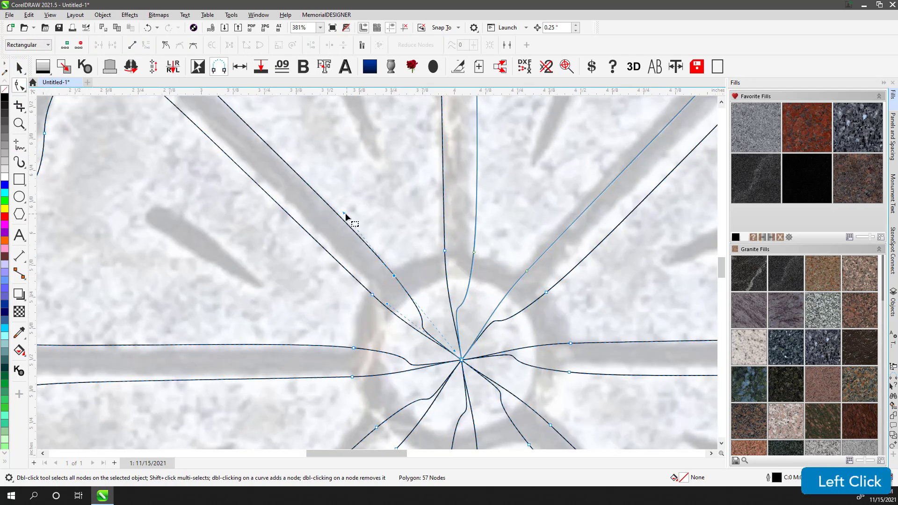
left_click(341, 213)
left_click_drag(341, 213, 294, 176)
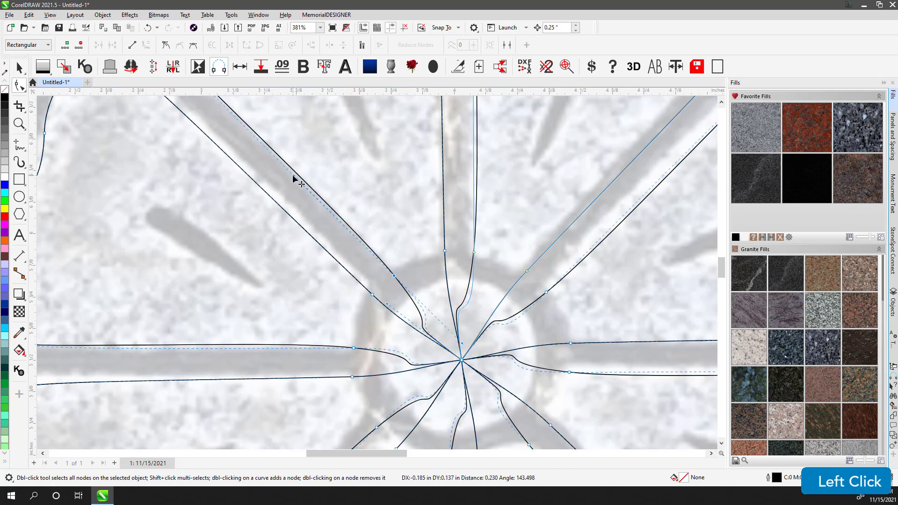
scroll(294, 175, "down", 2)
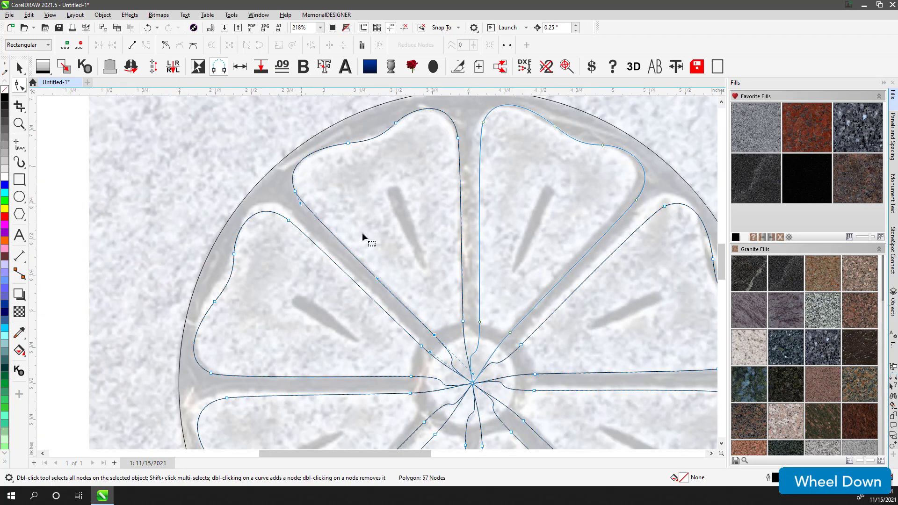
- Draw a circle about 0.63 in across, centered on the rosette's hub
left_click(19, 197)
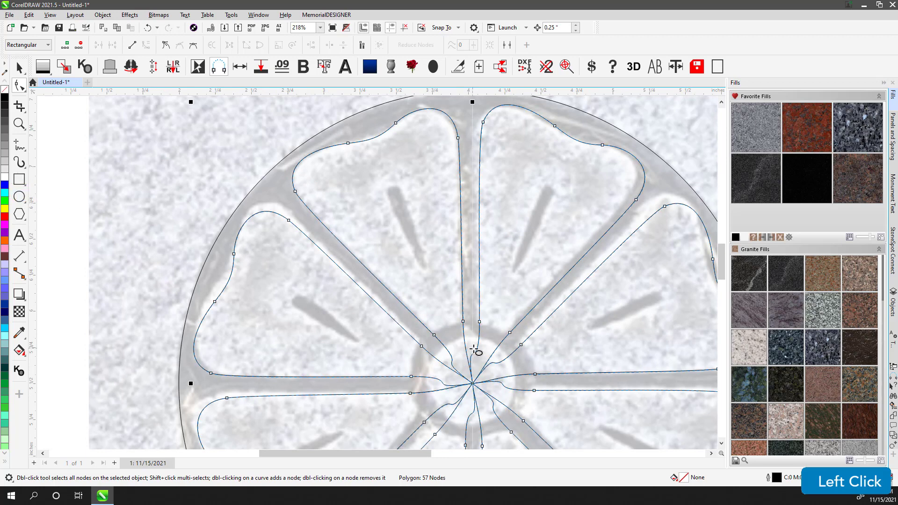
scroll(378, 285, "down", 2)
left_click(19, 68)
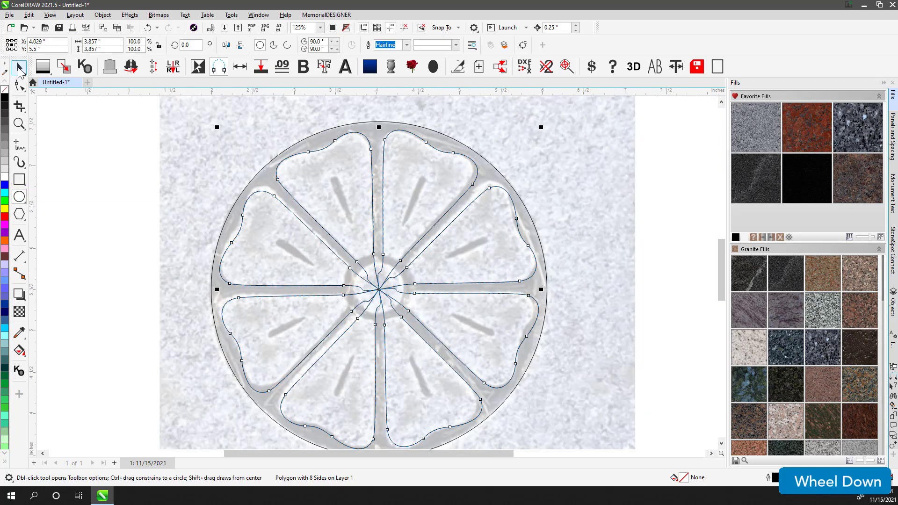
left_click(84, 164)
left_click(25, 199)
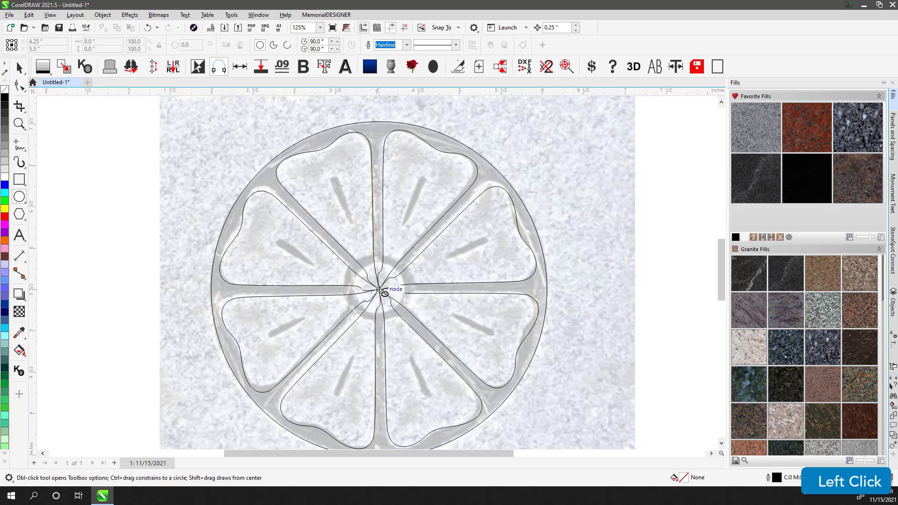
scroll(380, 289, "up", 2)
scroll(396, 284, "up", 3)
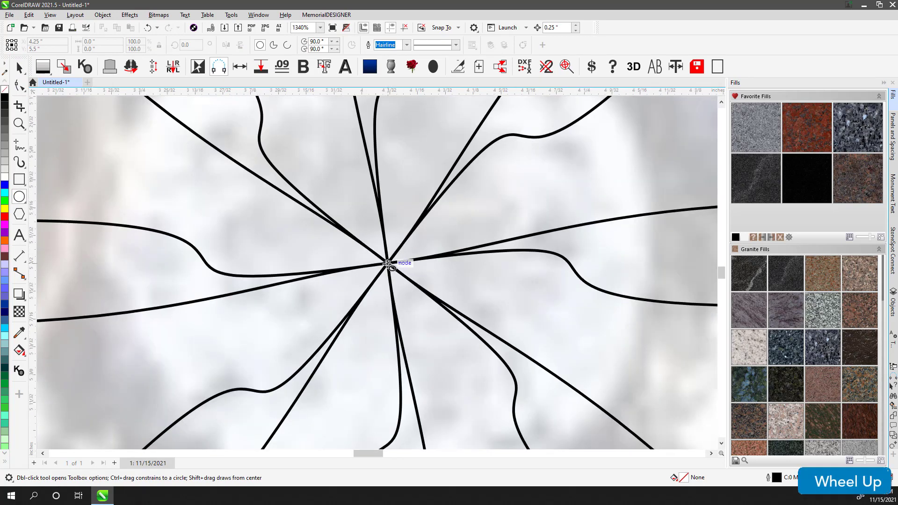
scroll(388, 264, "down", 6)
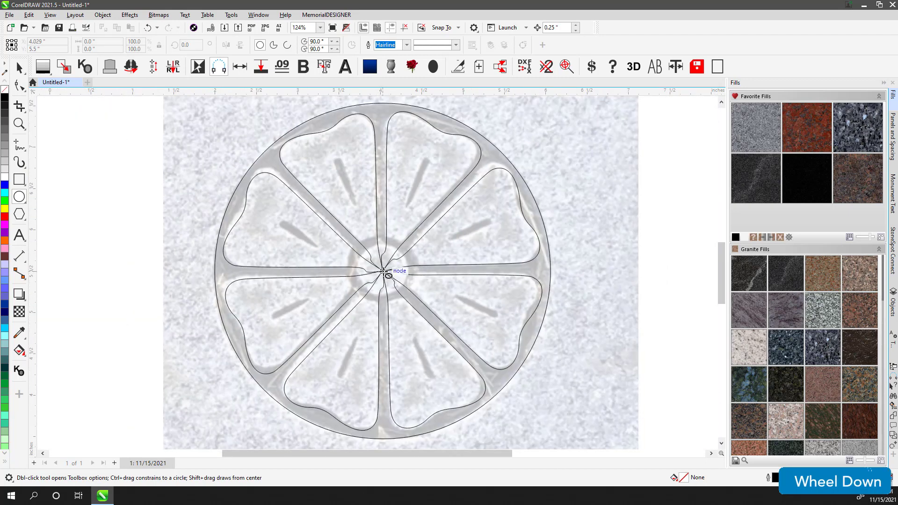
left_click_drag(383, 271, 395, 246)
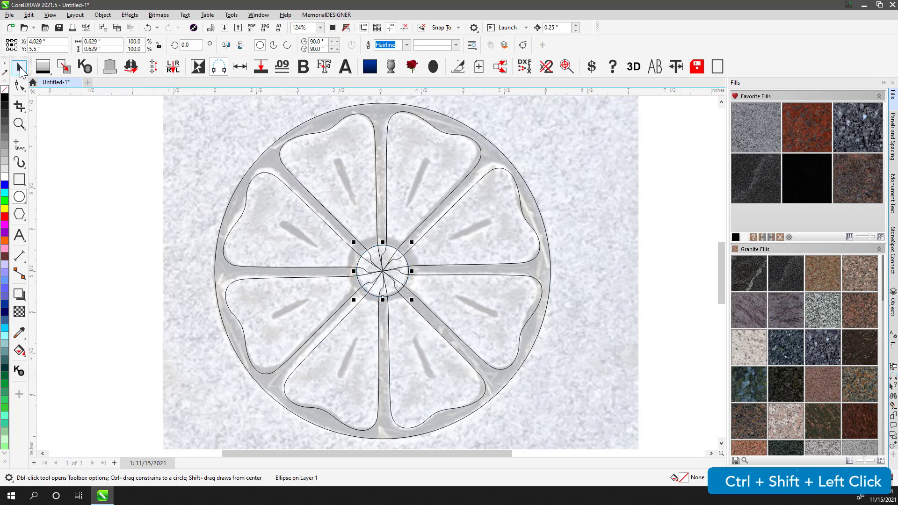
- Add an outward contour of about 0.107 in to the hub circle and break the contour apart
left_click(19, 68)
left_click(23, 298)
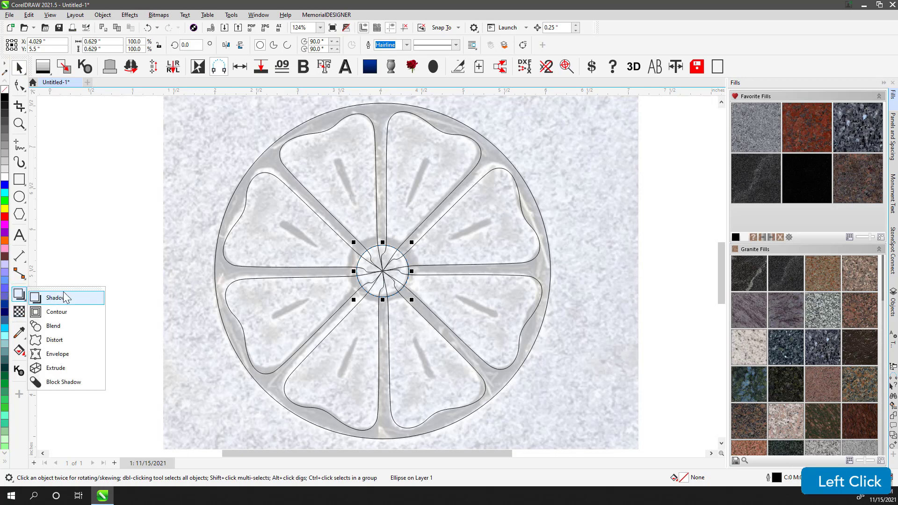
left_click(65, 313)
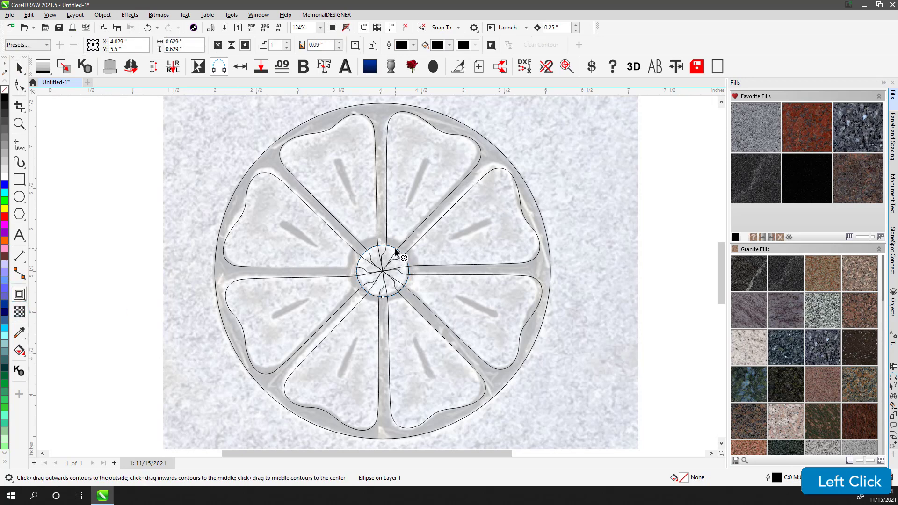
left_click_drag(396, 253, 412, 241)
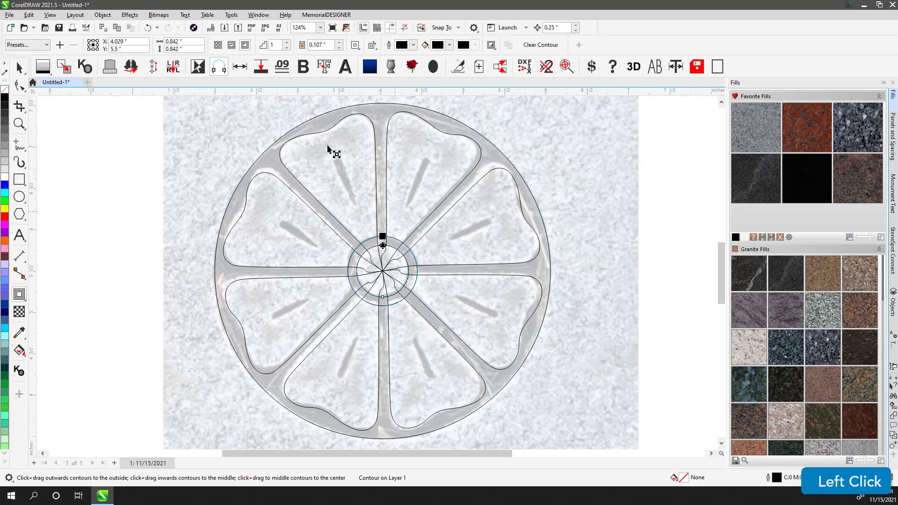
left_click(102, 15)
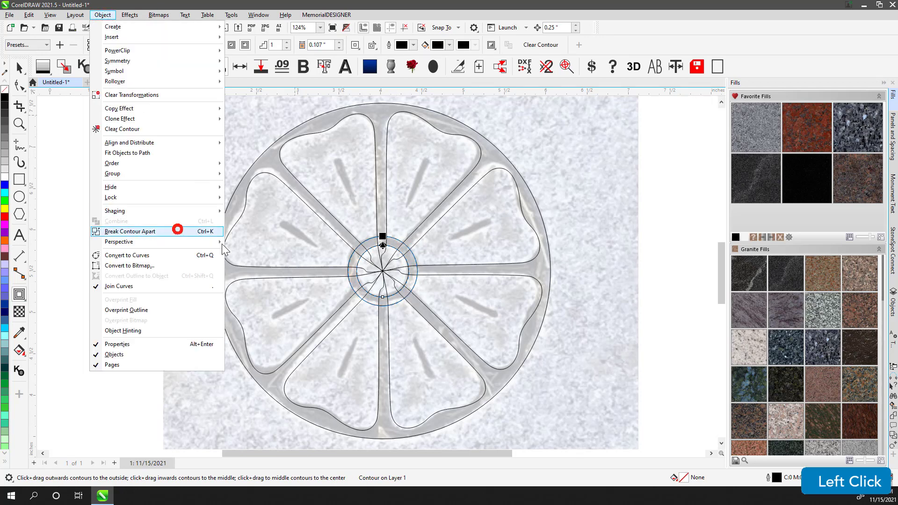
left_click(178, 230)
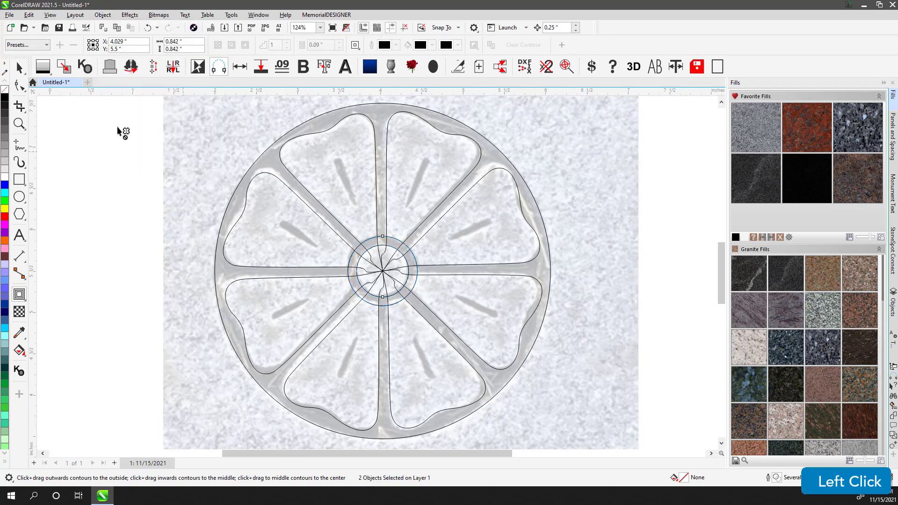
- Trim the petal shape with the hub circles and delete the leftover inner circle
left_click(383, 237)
left_click(378, 220, "shift")
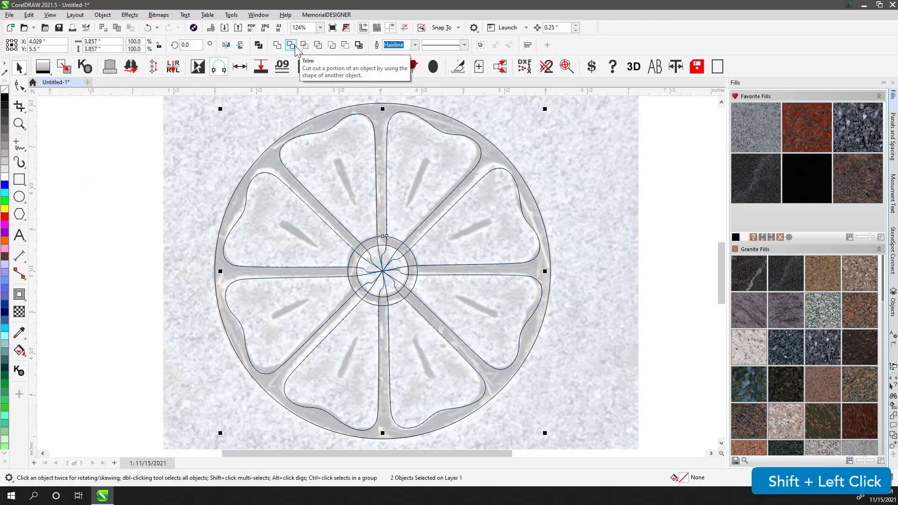
left_click(291, 45)
left_click(392, 237)
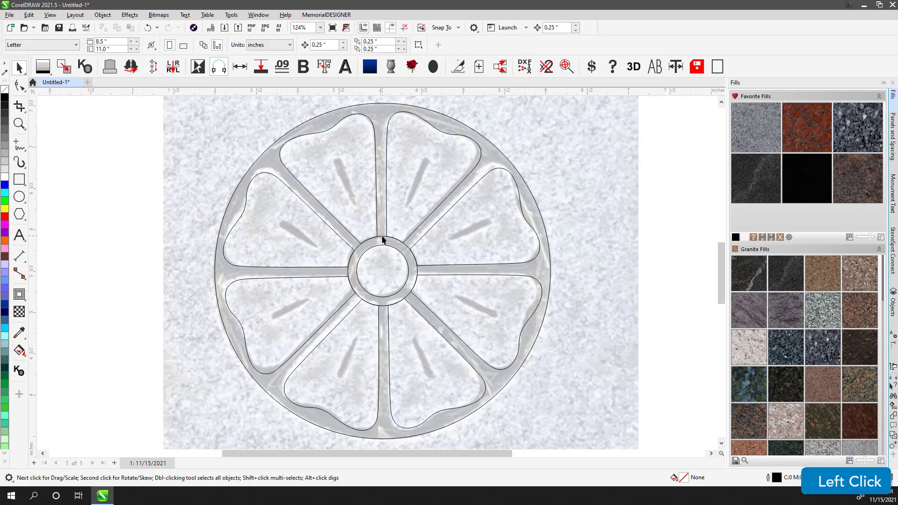
left_click(382, 239)
key("Delete")
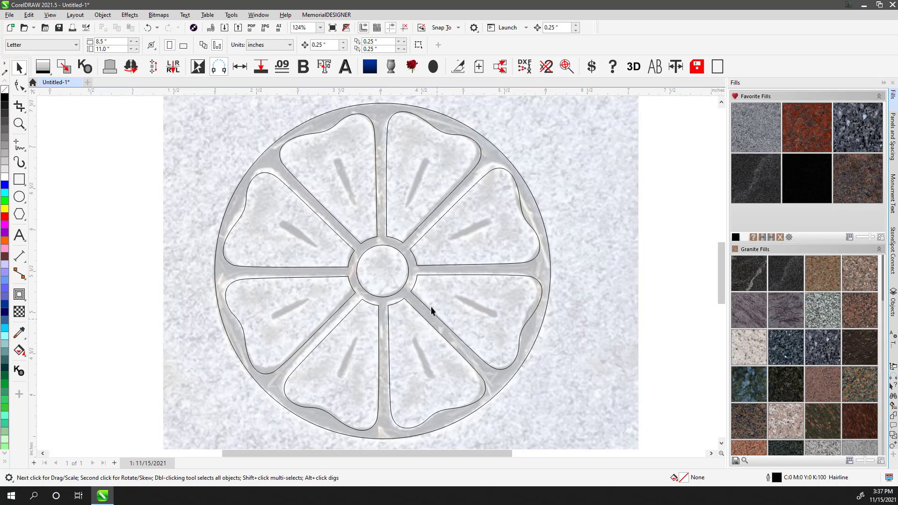
- Draw a straight freehand line along the carved groove in the upper-left petal
left_click(22, 146)
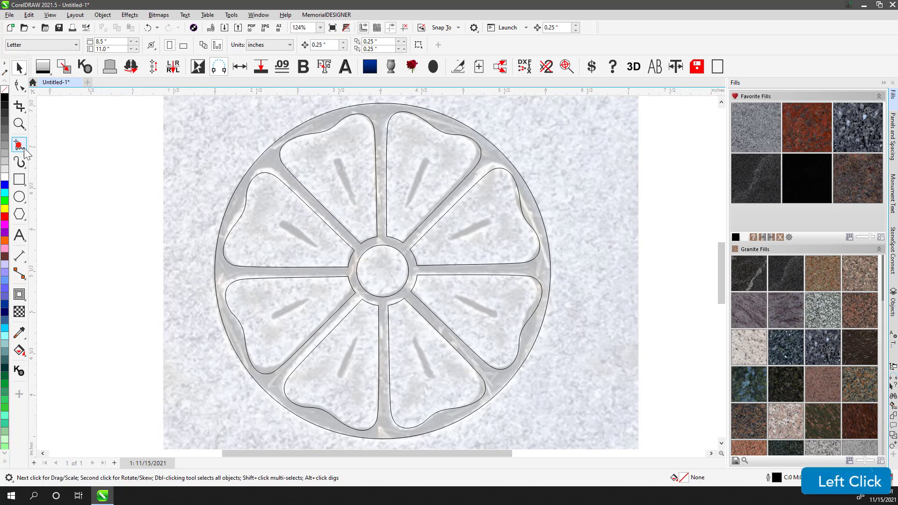
left_click(337, 161)
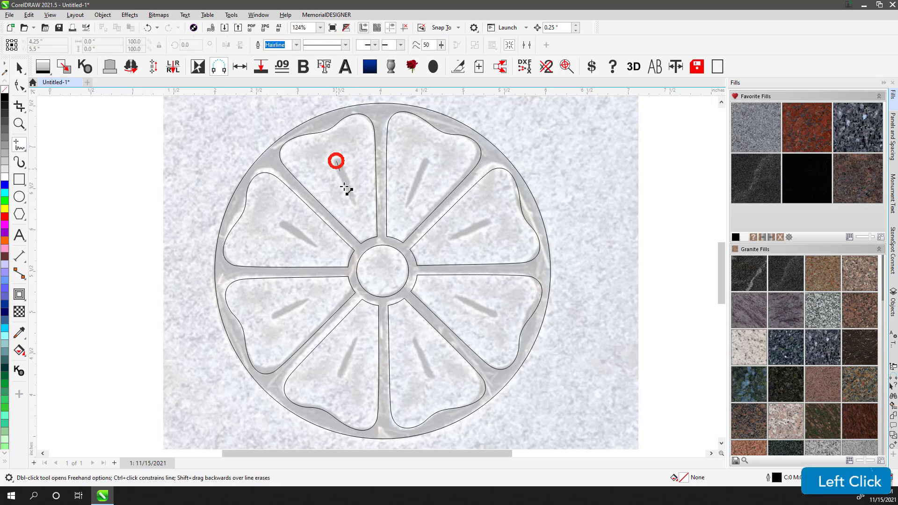
left_click(355, 209)
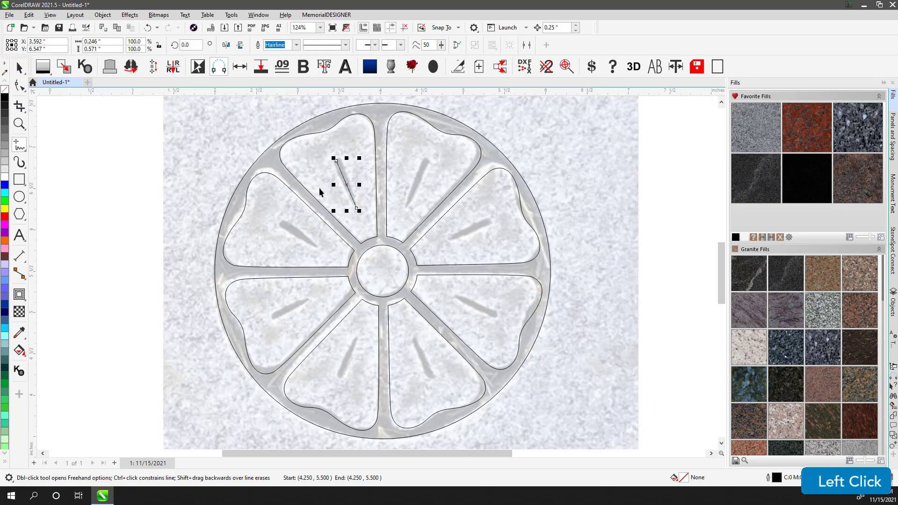
key("space")
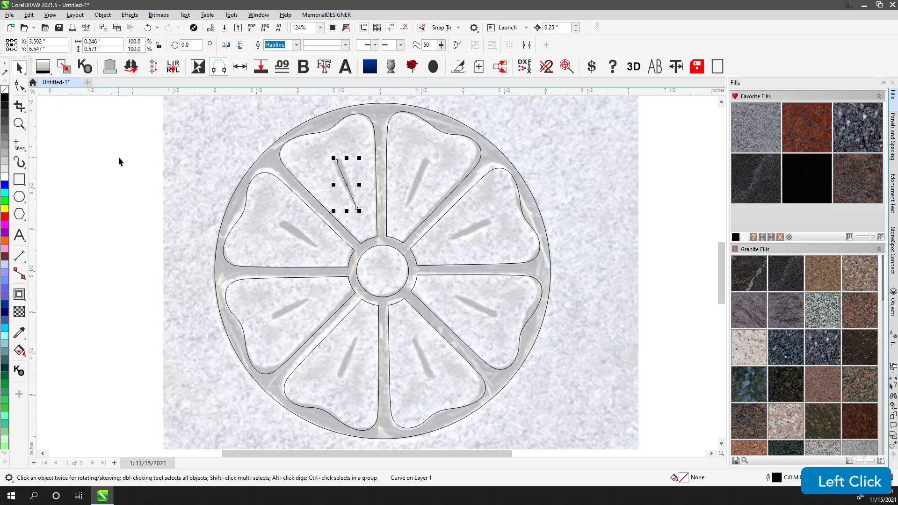
- Apply a tapered Artistic Media preset stroke to the groove line
left_click(20, 163)
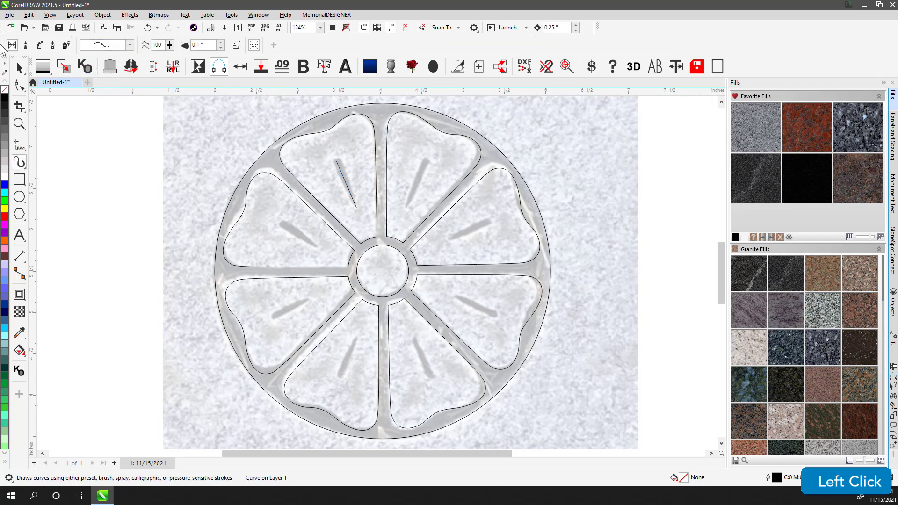
left_click(129, 44)
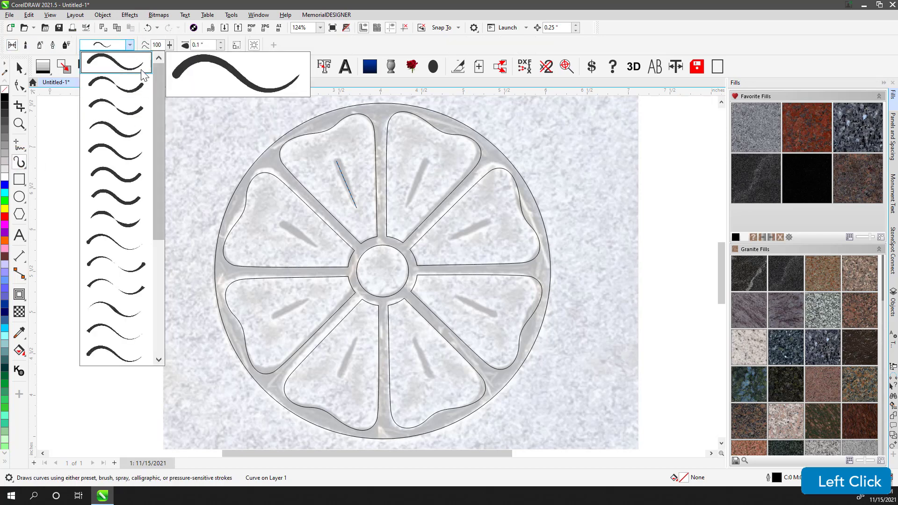
left_click(121, 92)
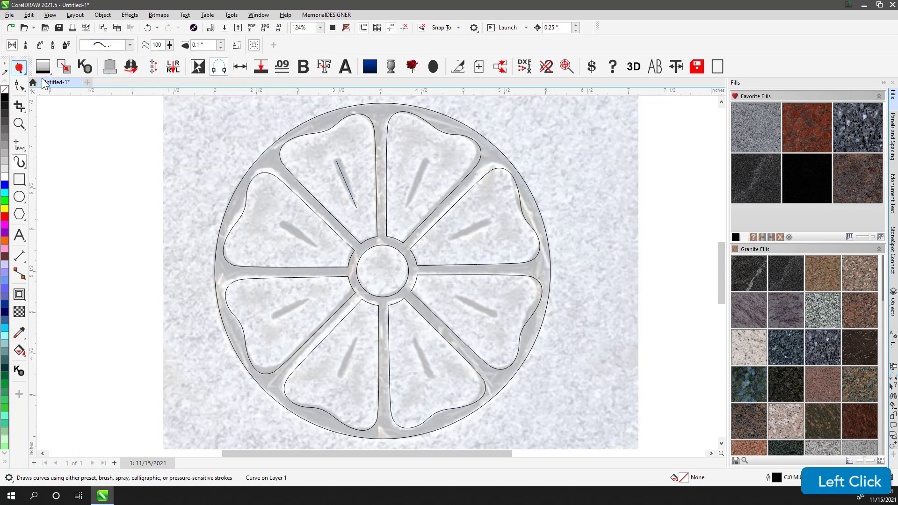
- Set the groove's artistic media stroke width to 0.1 in
left_click(19, 68)
left_click(78, 139)
left_click_drag(98, 130, 367, 217)
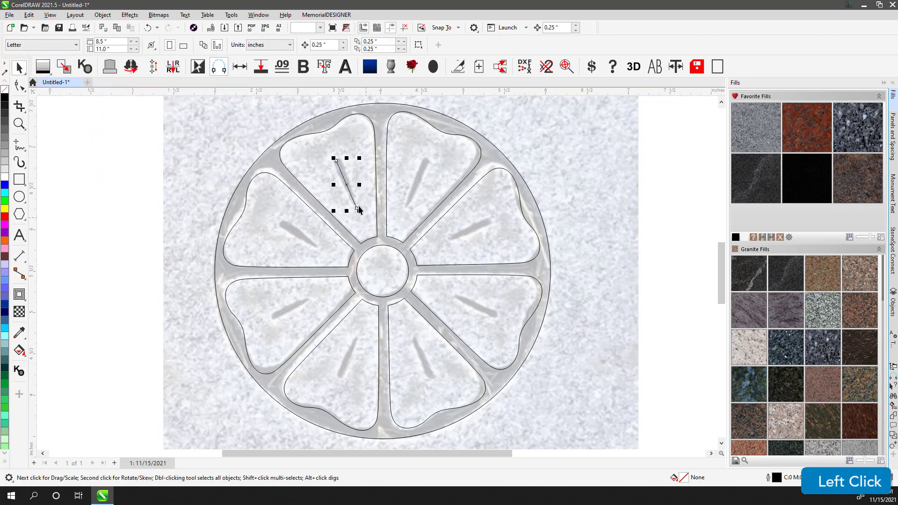
left_click(19, 162)
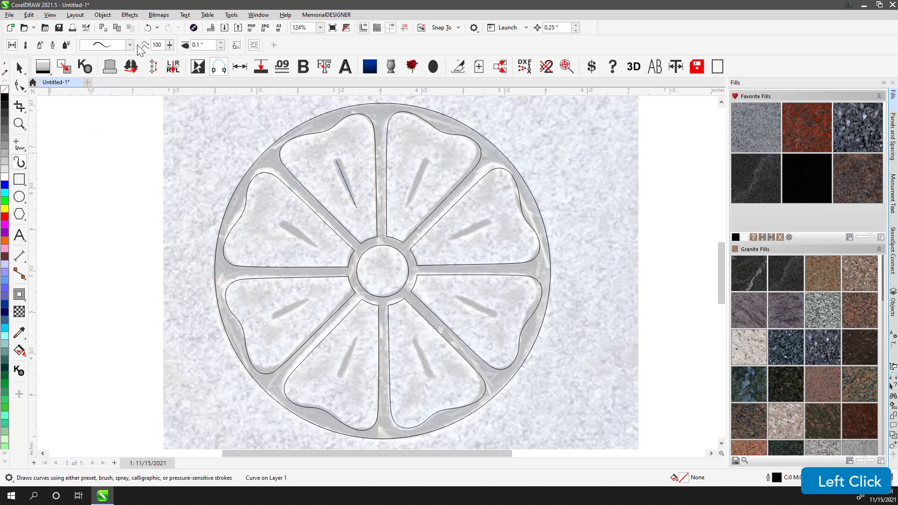
left_click(220, 42)
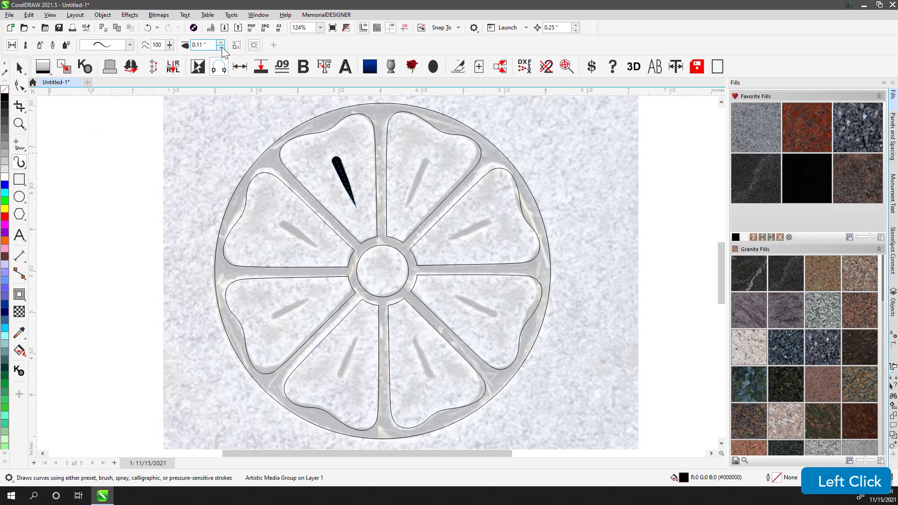
left_click(220, 42)
left_click(221, 42)
left_click(221, 42)
left_click(220, 49)
left_click(219, 49)
left_click(220, 48)
left_click(219, 48)
left_click(220, 48)
left_click(219, 48)
left_click(219, 48)
left_click(220, 42)
left_click(220, 42)
left_click(220, 42)
left_click(220, 42)
left_click(221, 42)
left_click(219, 48)
left_click(220, 49)
left_click(18, 67)
mouse_move(127, 119)
left_mouse_down()
mouse_move(415, 243)
mouse_move(355, 225)
mouse_move(363, 225)
left_mouse_up()
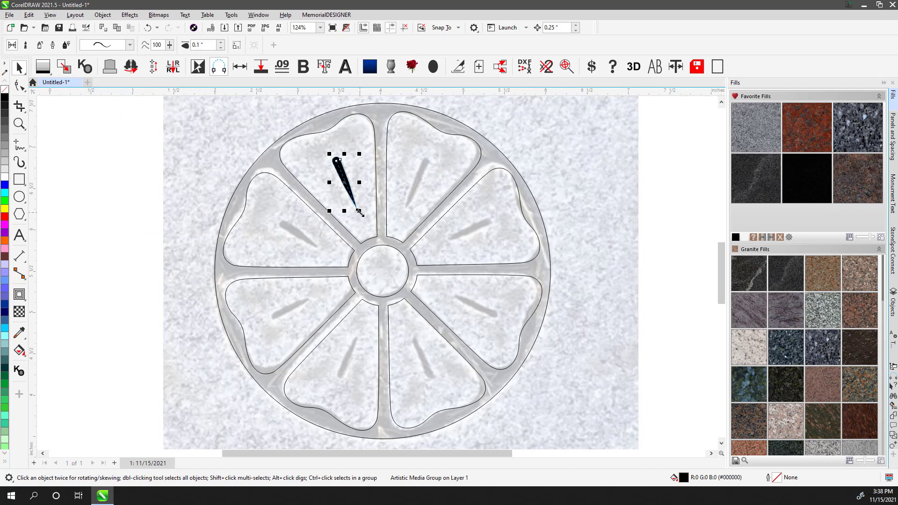
key("v")
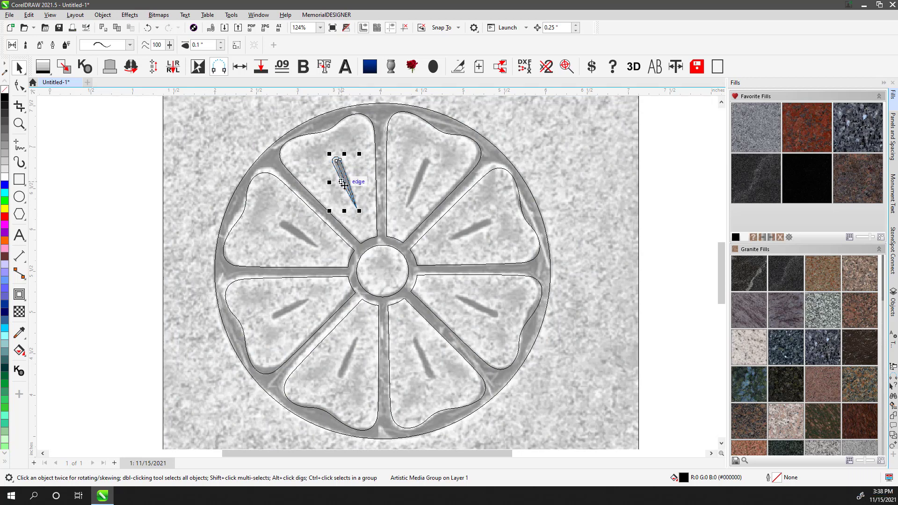
key("Escape")
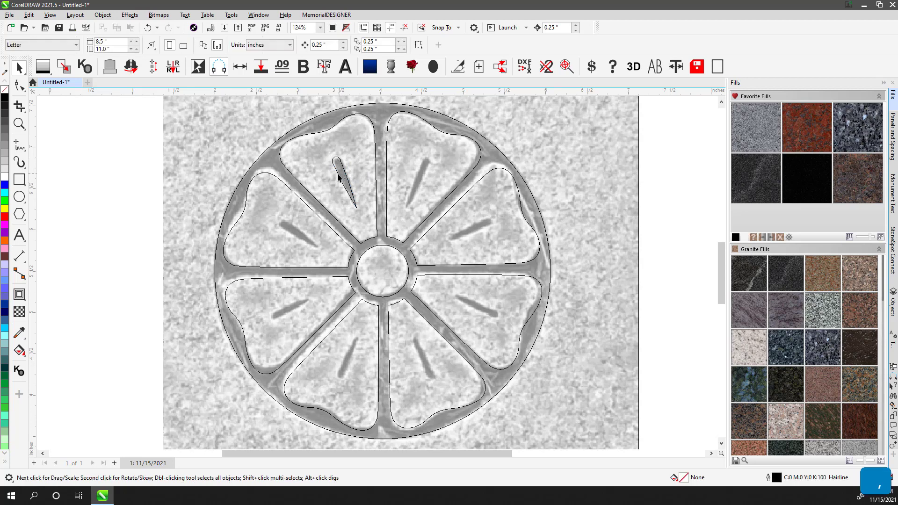
- Set up a 45° Transform rotation for the groove line, centred on the rosette's hub
left_click(338, 176)
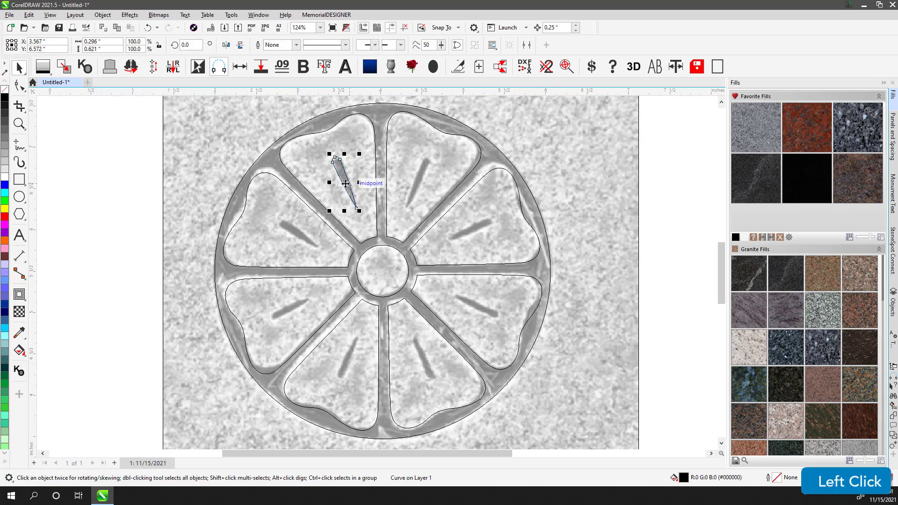
left_click(345, 182)
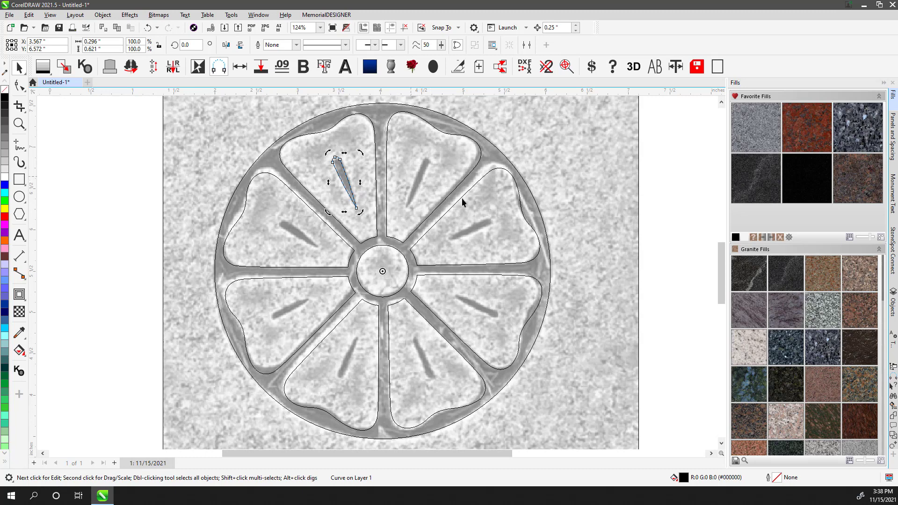
left_click(891, 444)
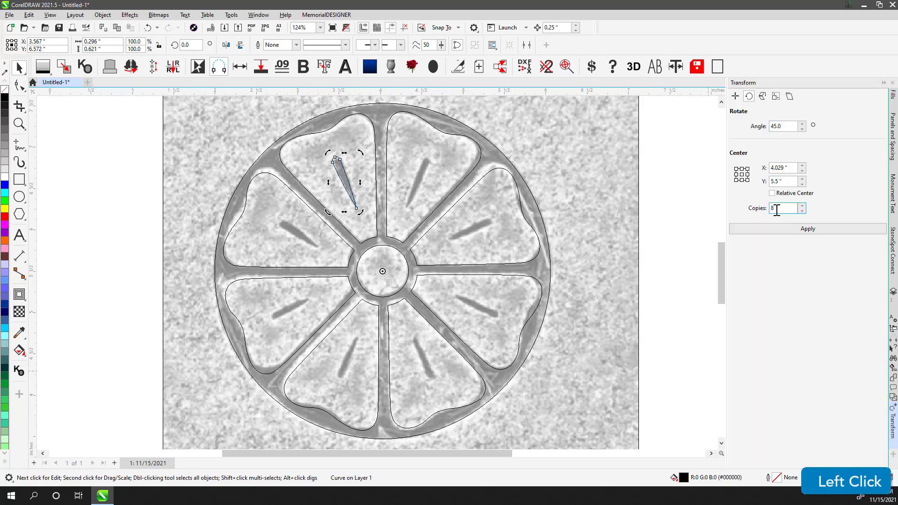
left_click(788, 126)
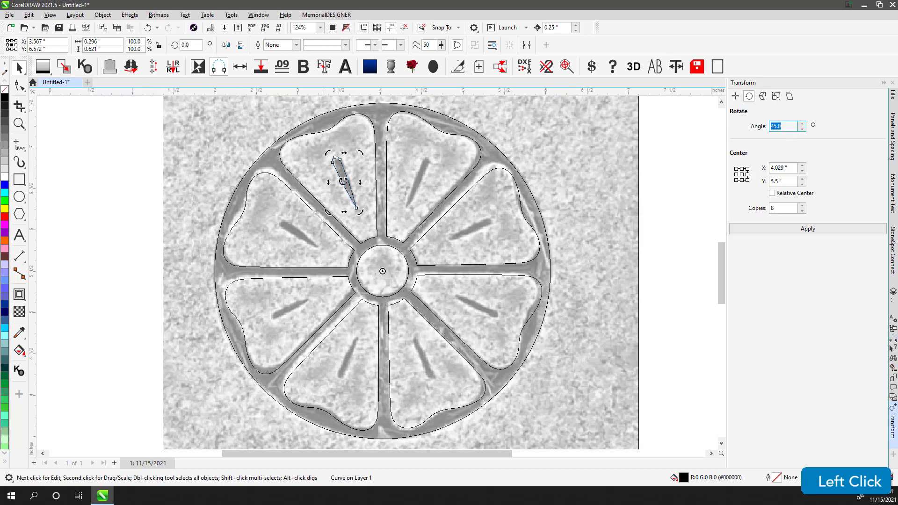
left_click(648, 223)
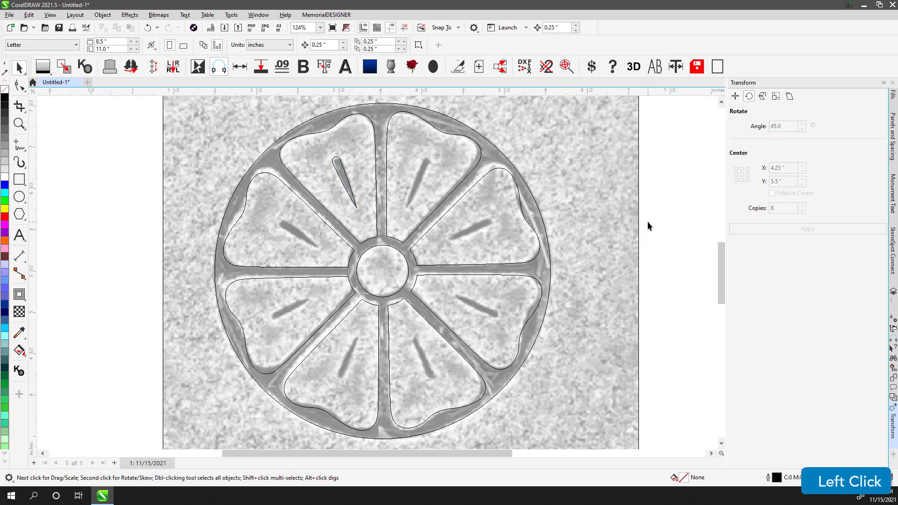
- Switch to the Calculator app and work out 360/8 for the rotation angle
key("XF86Calculator")
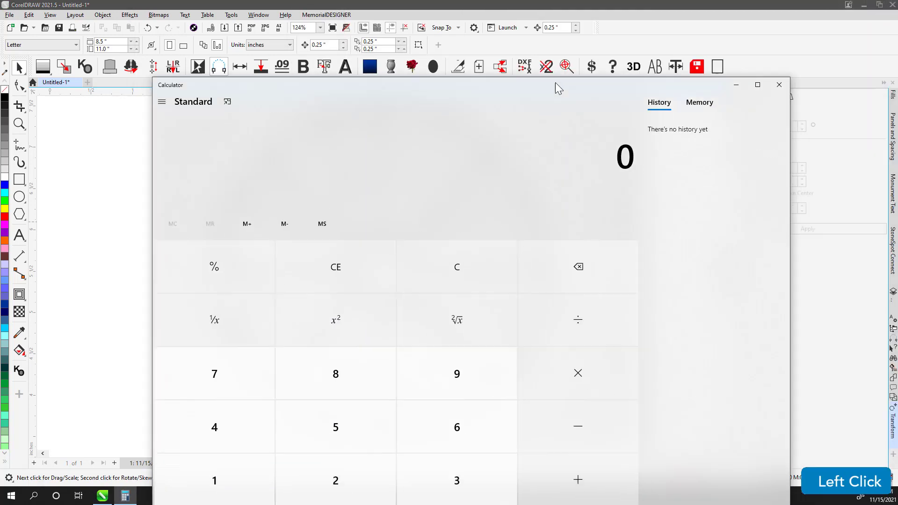
left_click_drag(555, 83, 536, 50)
type("360/8")
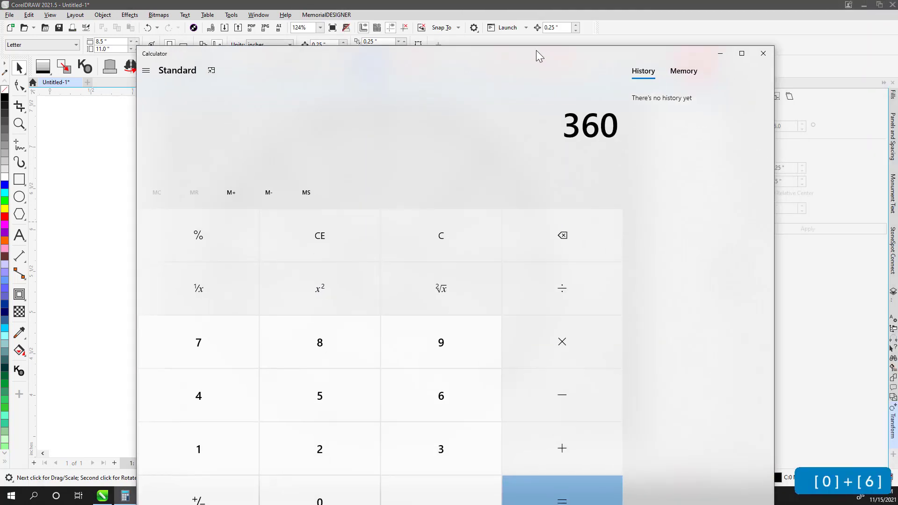
key("Return")
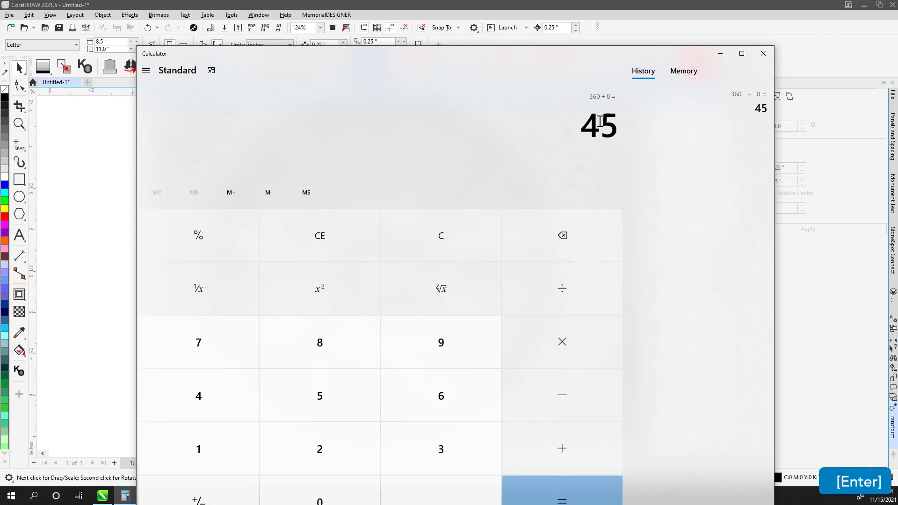
left_click(699, 54)
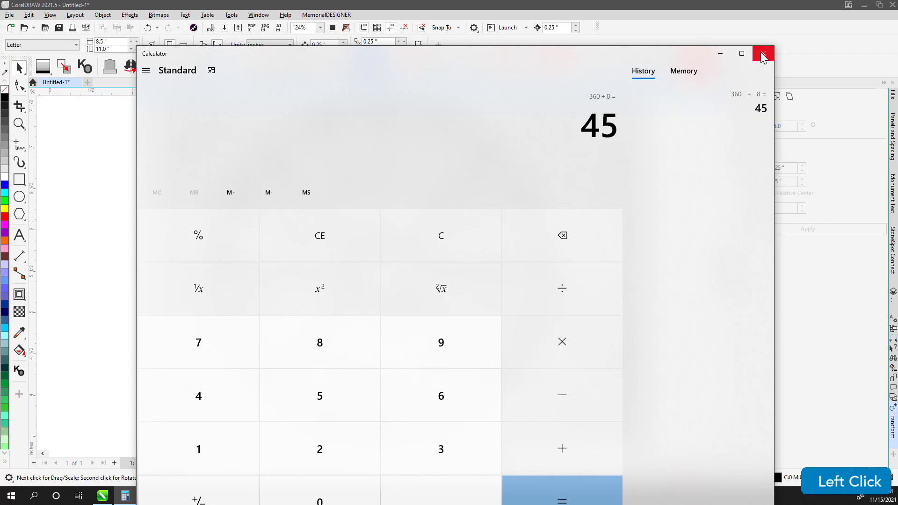
left_click(762, 54)
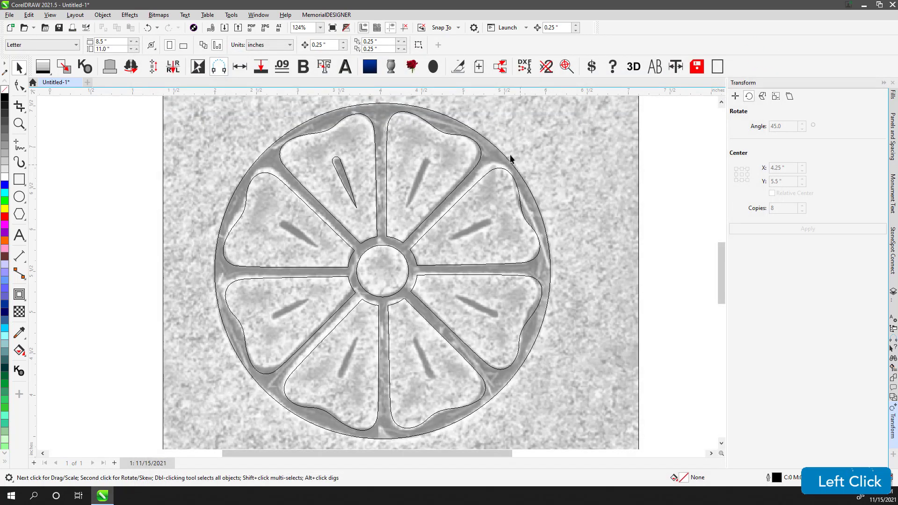
- Rotate the groove line 45° about the hub with 7 copies, one in each petal
left_click(344, 172)
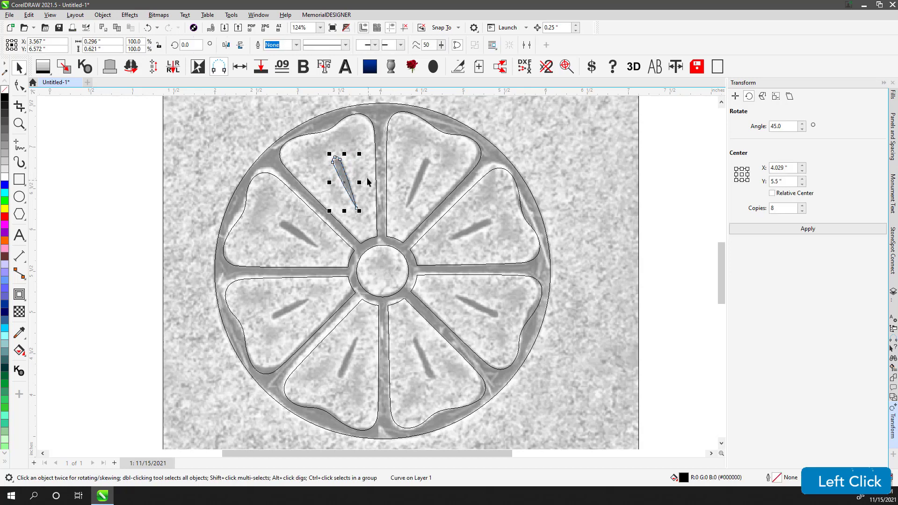
left_click(786, 207)
type("7")
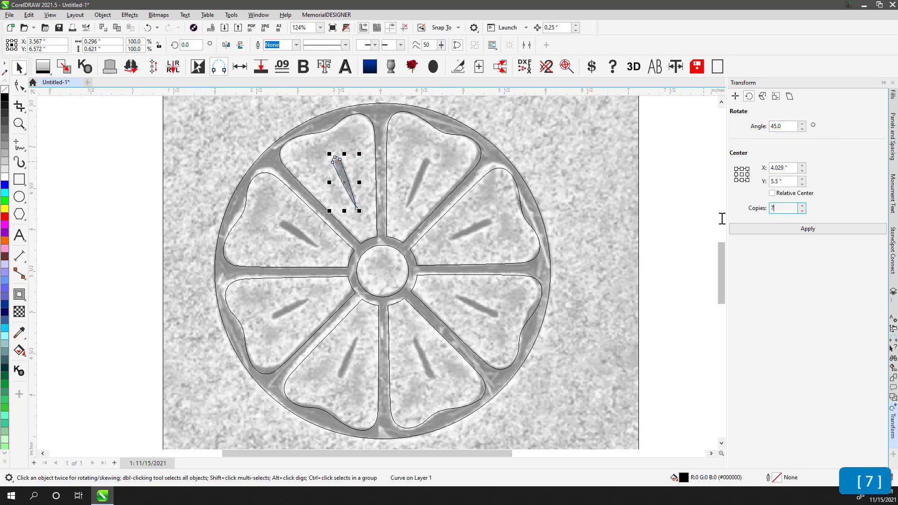
left_click(812, 231)
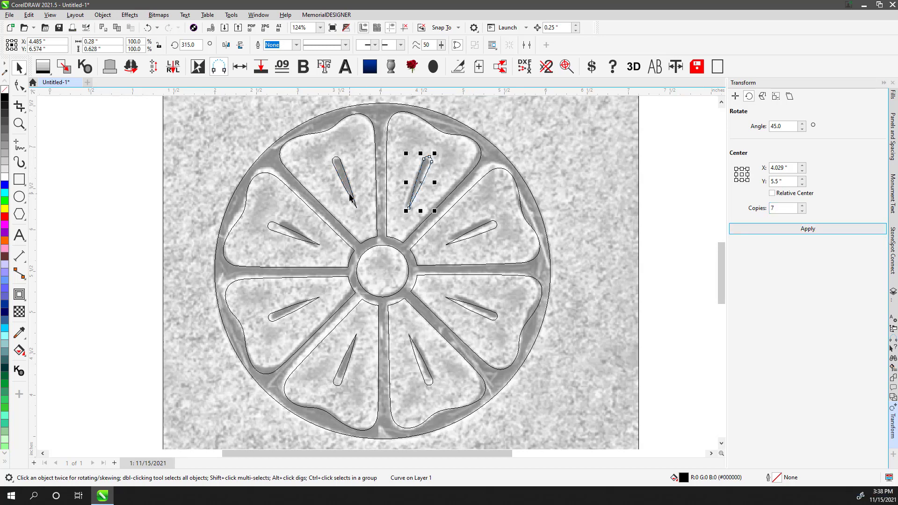
- Drag a groove copy out of place and undo the move
left_click_drag(341, 184, 374, 169)
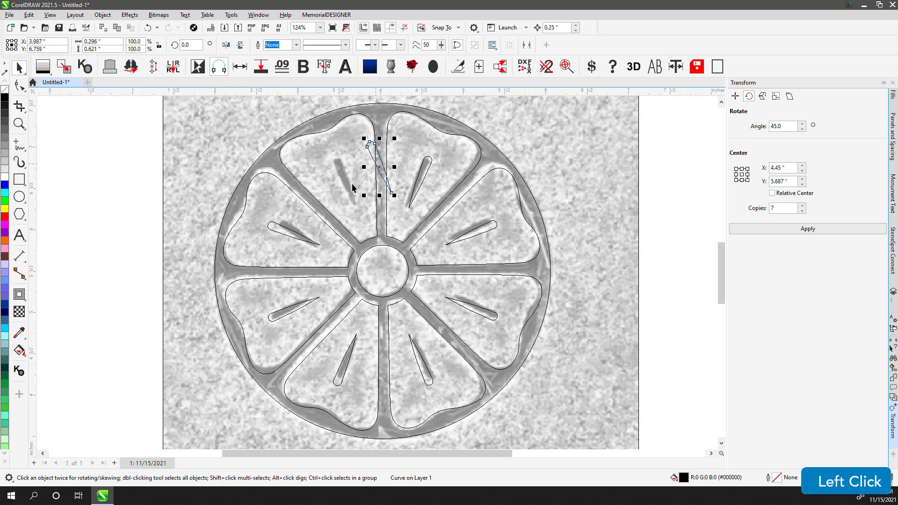
key("ctrl+z")
- Select all the traced rosette shapes and apply a solid black fill to them
scroll(419, 224, "down", 3)
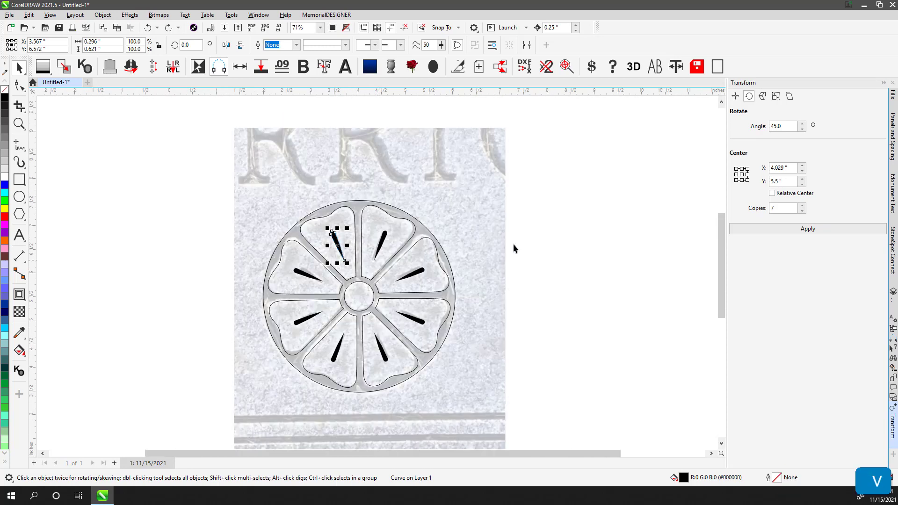
left_click_drag(187, 183, 491, 404)
left_click(85, 66)
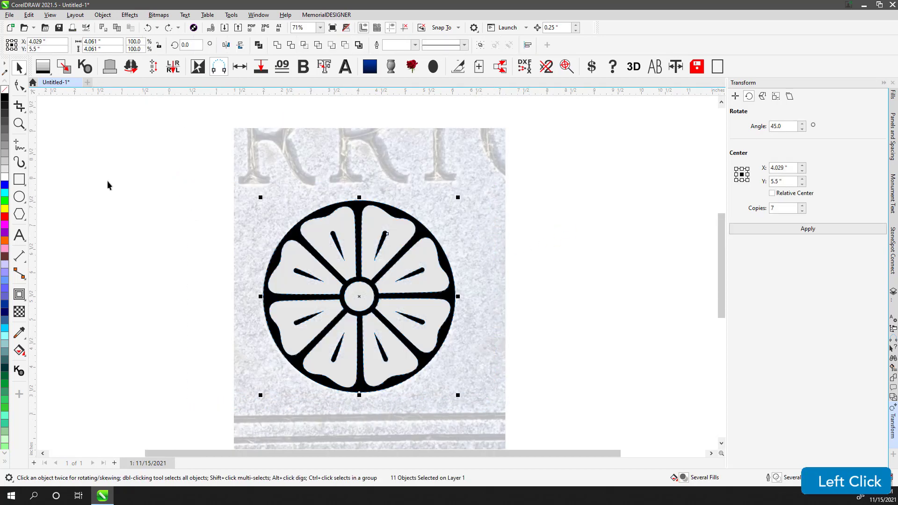
left_click(143, 239)
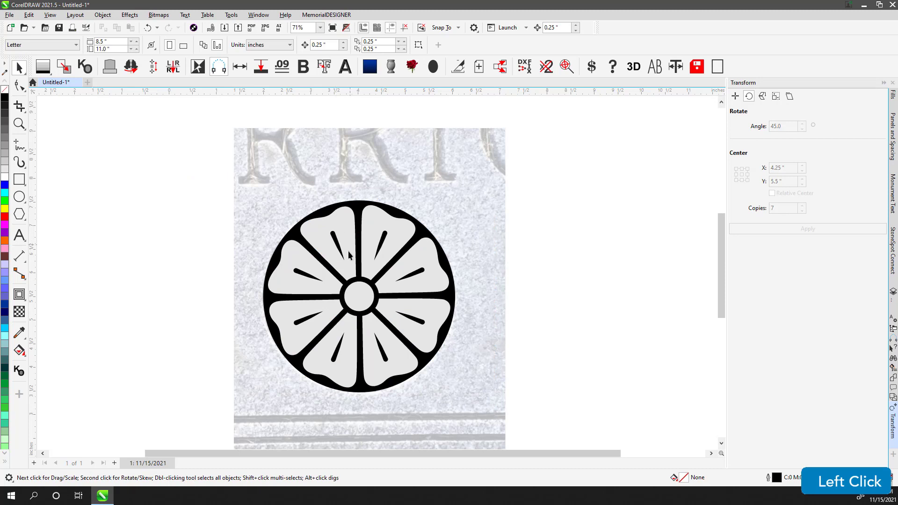
- Delete the stone reference photo from behind the traced rosette
scroll(468, 277, "down", 5)
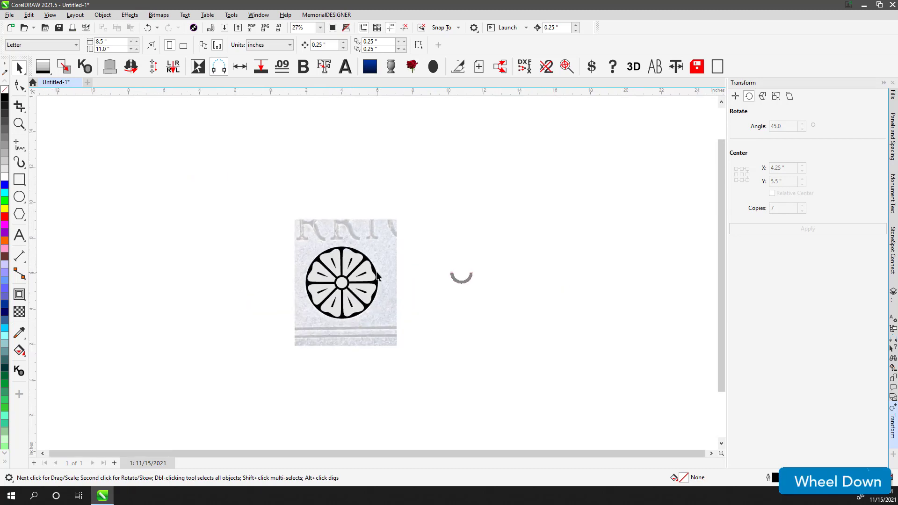
left_click(347, 230)
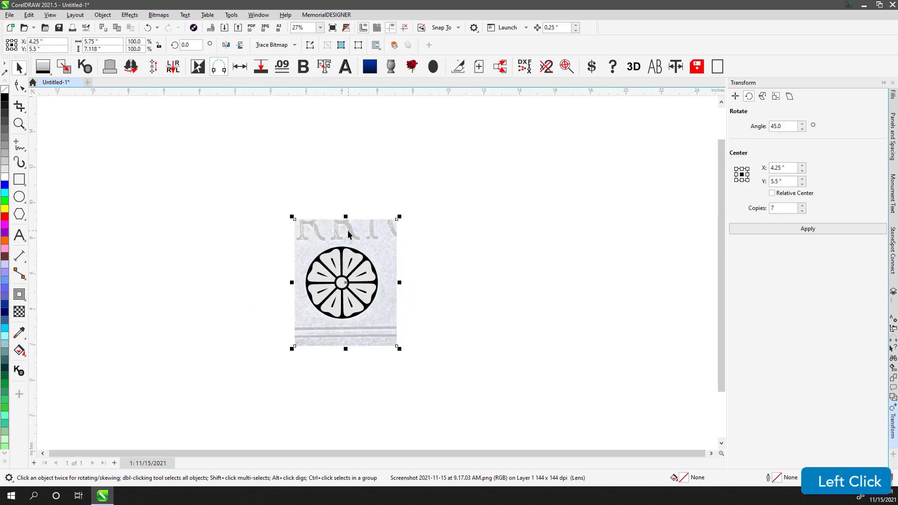
key("Delete")
- Insert an upright monument with base and send the tablet to the back
left_click(110, 66)
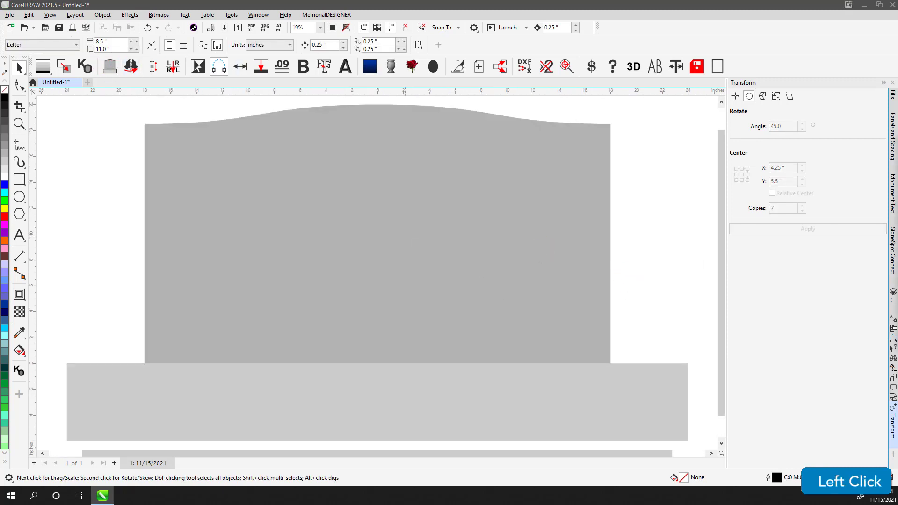
left_click(562, 301)
key("shift+Page_Down")
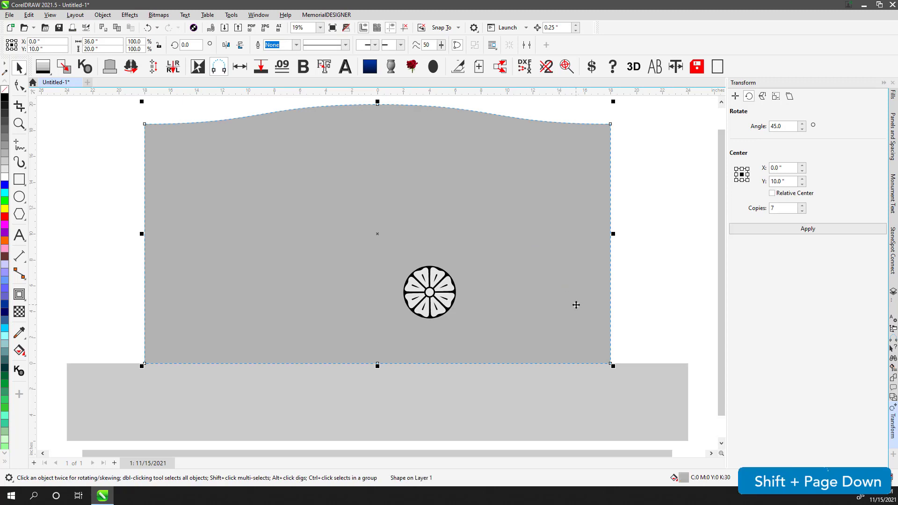
- Move the rosette to the top of the tablet and group its shapes
left_click_drag(97, 209, 561, 363)
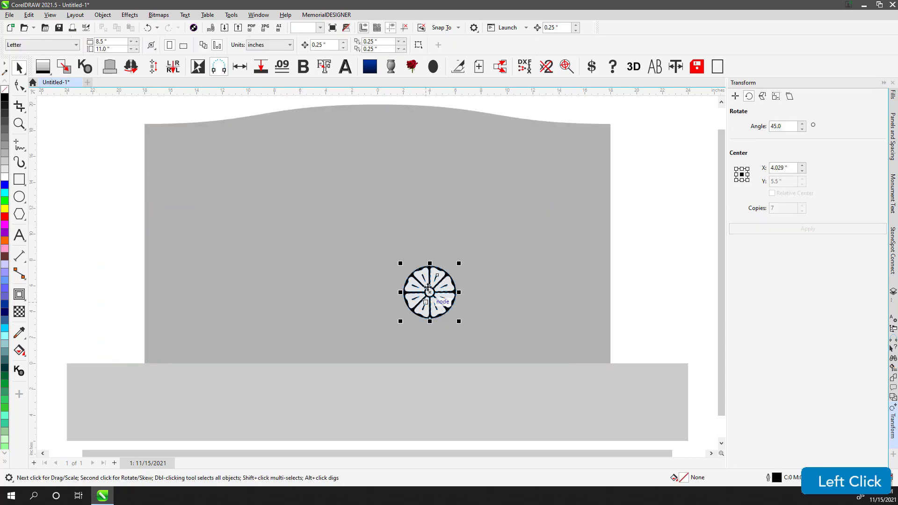
left_click_drag(428, 296, 367, 153)
key("ctrl+g")
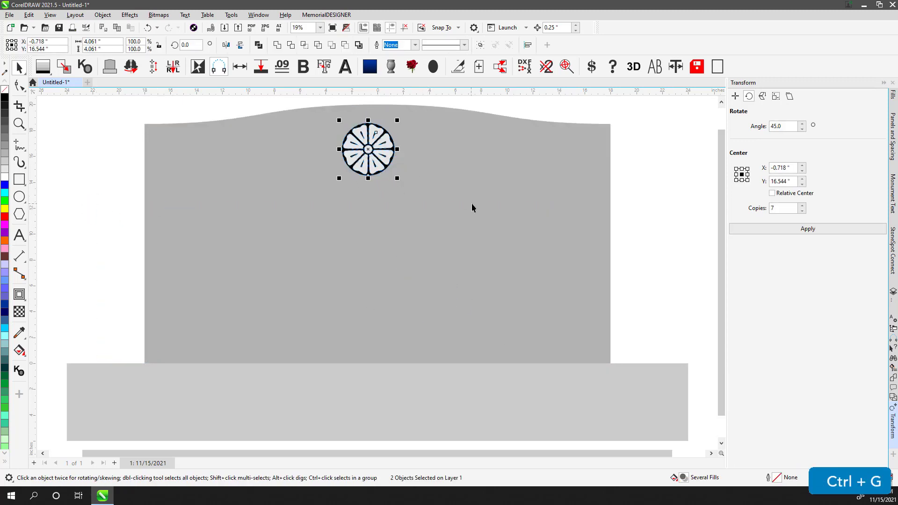
- Centre the rosette horizontally on the tablet and position it just below the arched top
left_click(471, 208, "shift")
key("c")
key("e")
left_click(656, 192)
left_click_drag(385, 225, 385, 136)
- Apply the grey granite favourite fill to the monument tablet and base
left_click(728, 189)
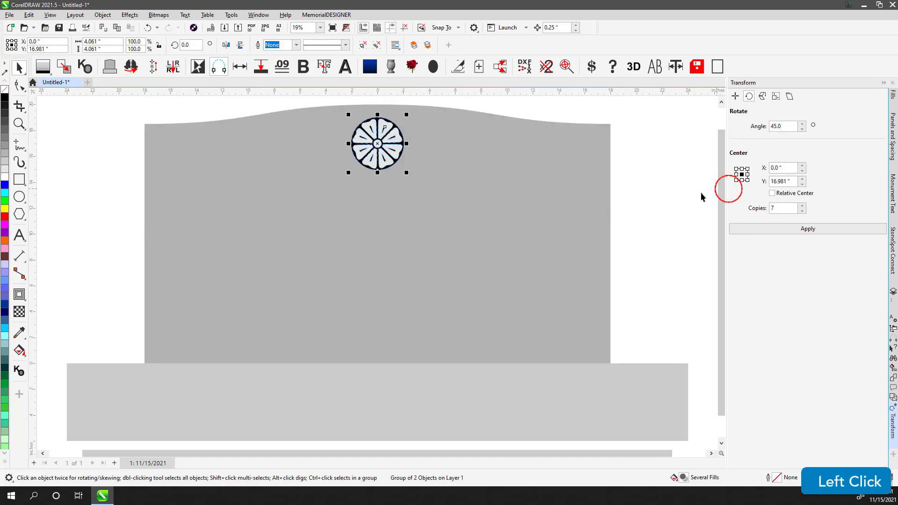
left_click(672, 188)
left_click(672, 177)
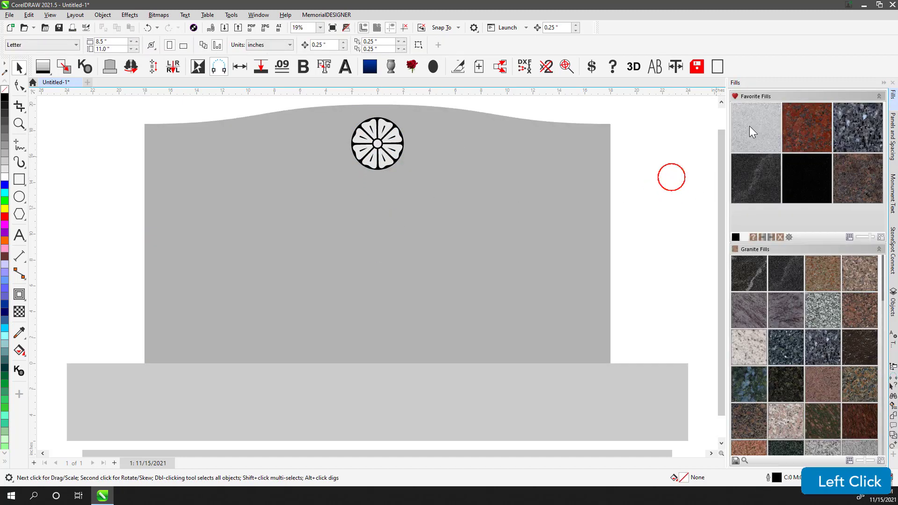
left_click(752, 131)
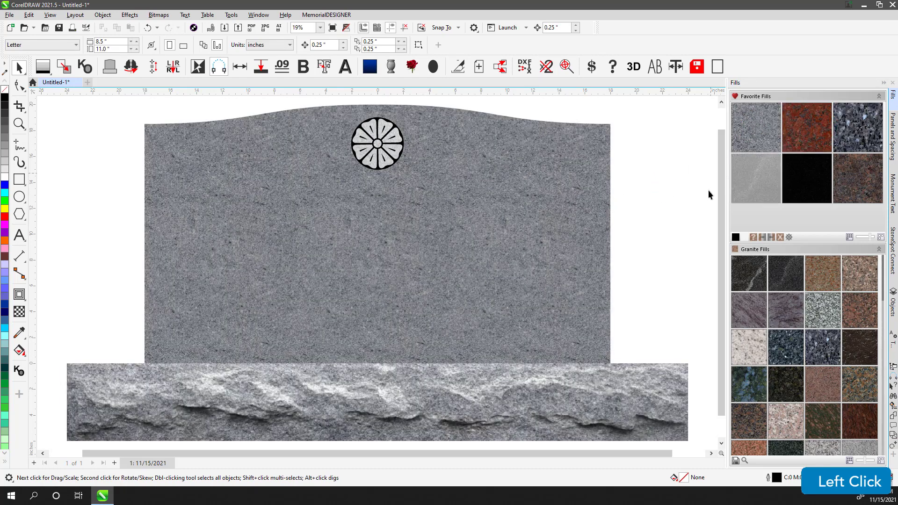